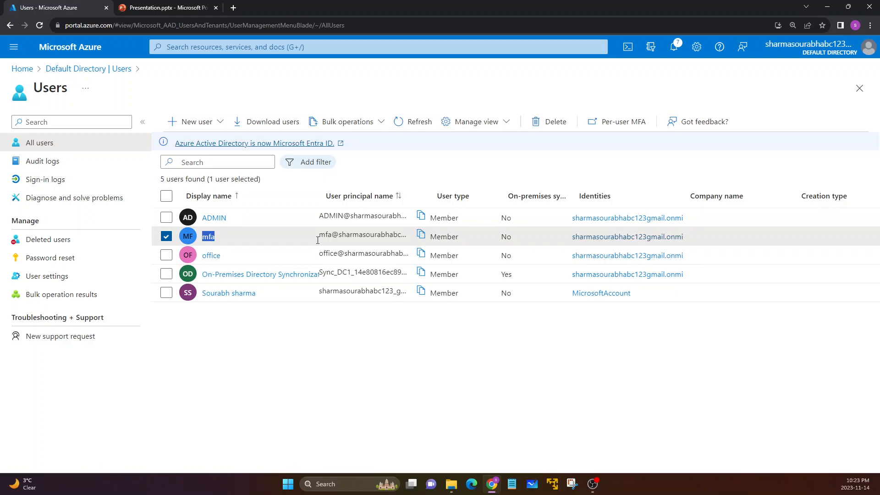
Step: Open the mfa user's profile and confirm the Microsoft Entra ID P2 licence is assigned
click(211, 242)
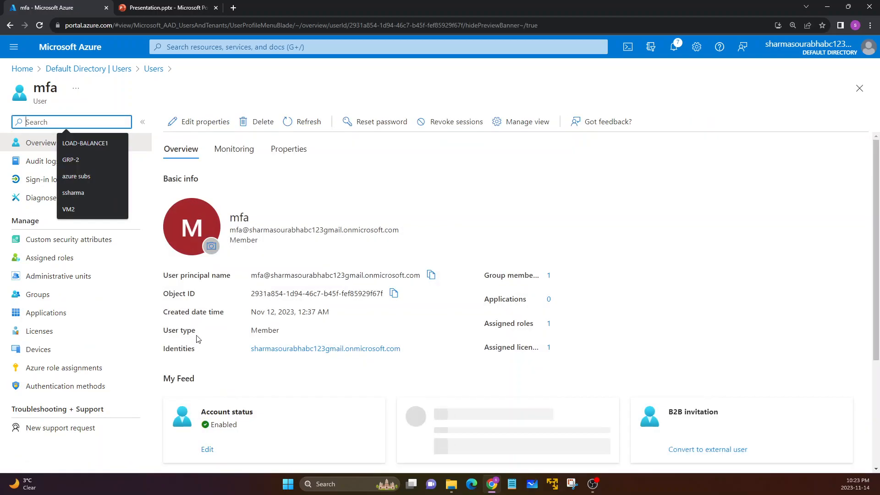
click(49, 336)
drag(251, 168, 166, 171)
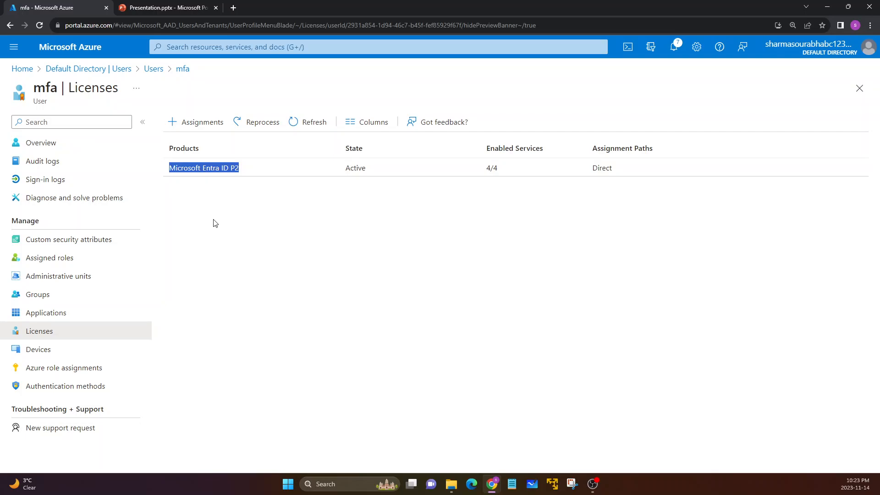
click(215, 223)
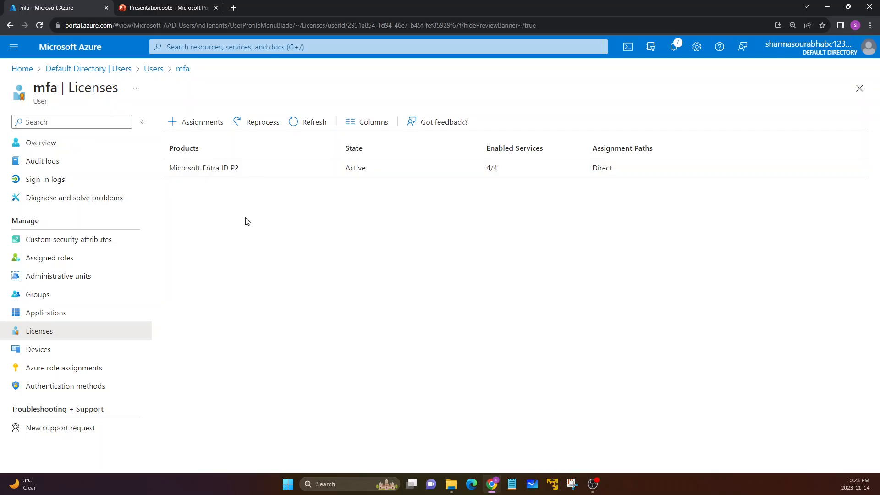
Step: Review the user's authentication contact info and phone fields, then return to Overview
click(109, 385)
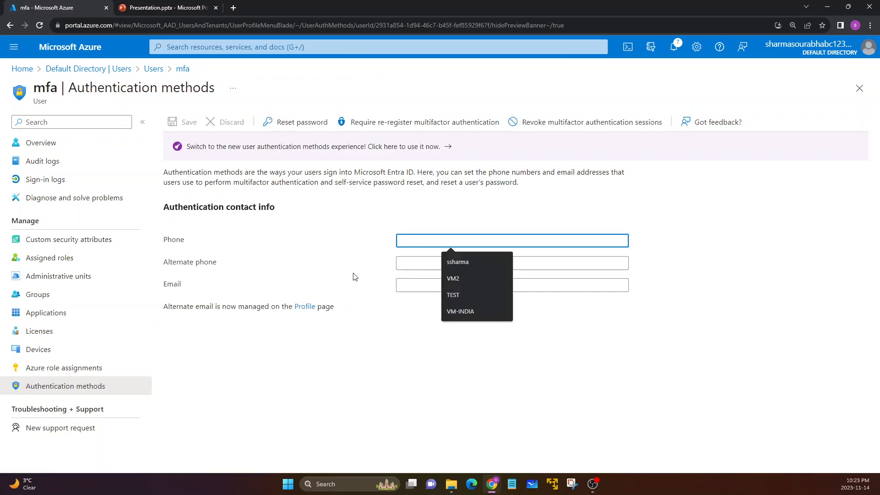
click(330, 258)
drag(170, 206, 238, 232)
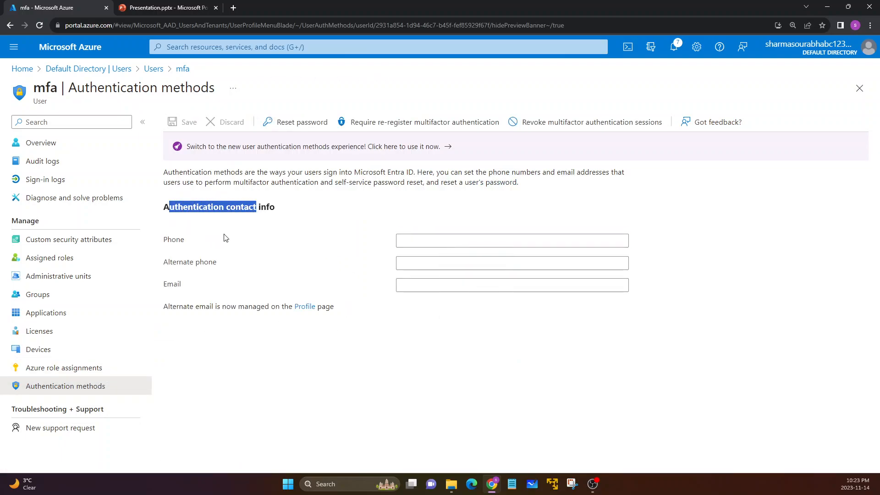
drag(166, 240, 202, 273)
click(203, 276)
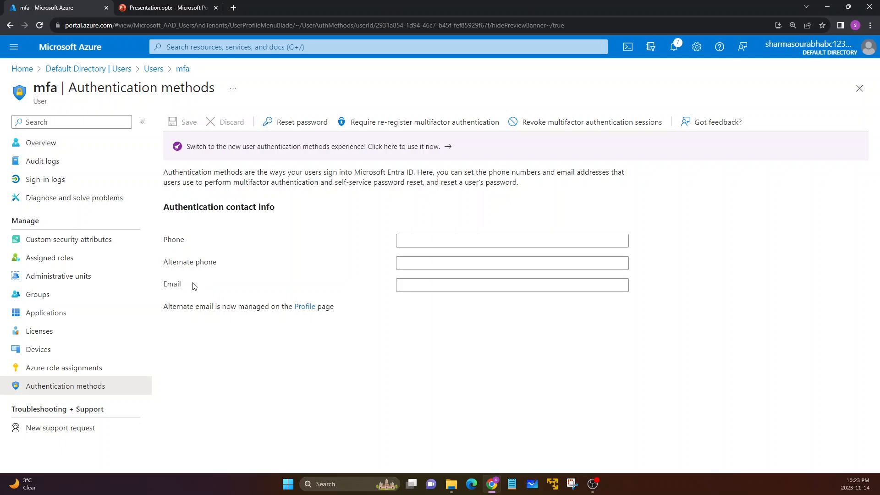
click(65, 151)
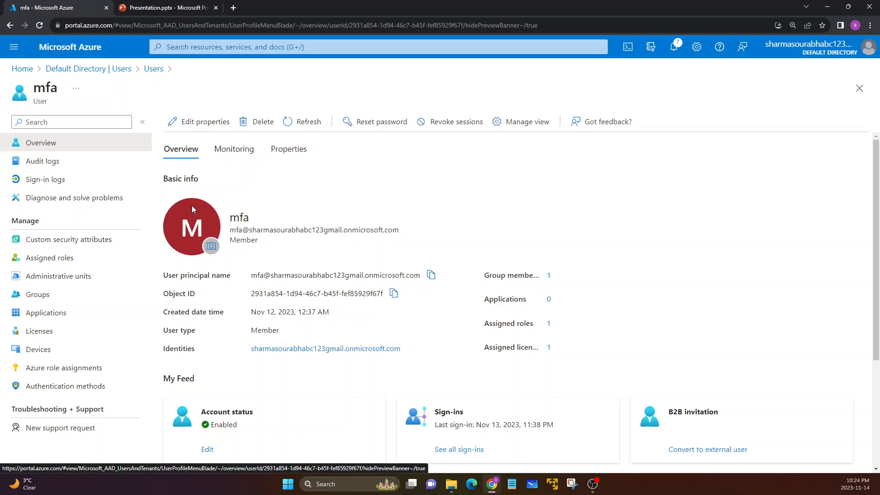
Step: Check the user's MFA status card showing one registered authentication method
scroll(186, 224, down, 1)
scroll(183, 247, down, 2)
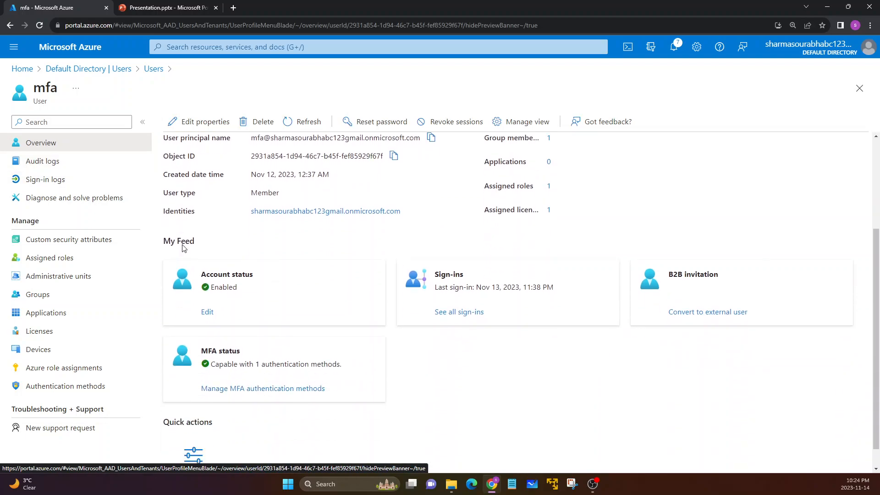
drag(201, 353, 327, 359)
click(222, 373)
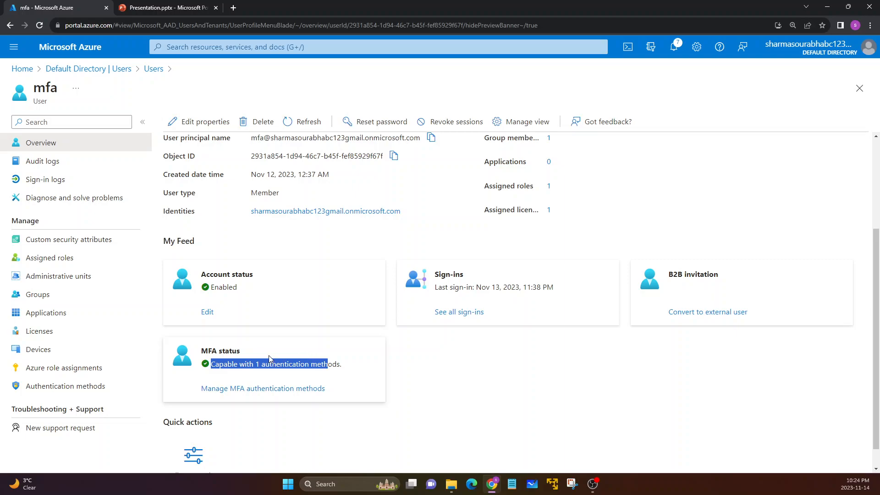
scroll(265, 358, down, 1)
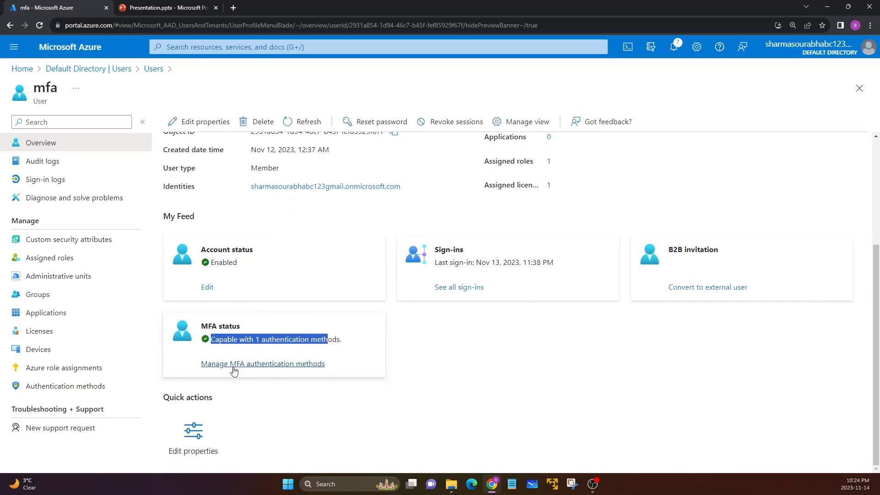
scroll(225, 378, up, 2)
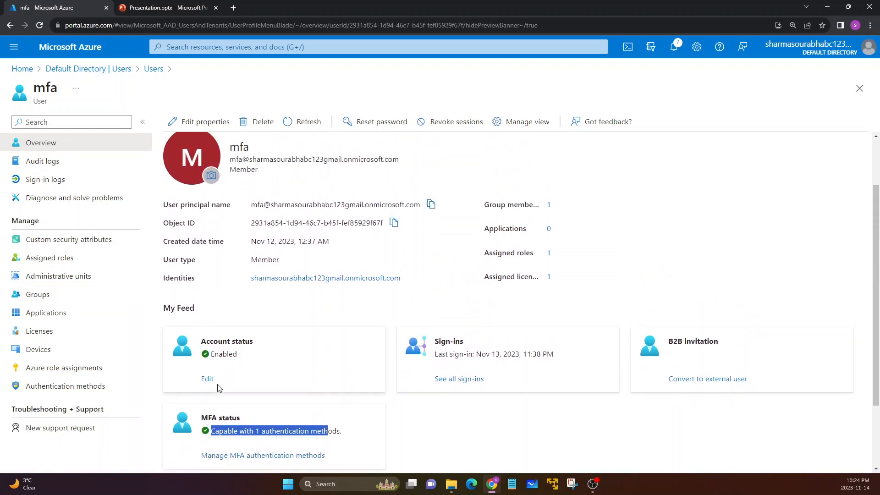
drag(202, 420, 252, 421)
click(244, 418)
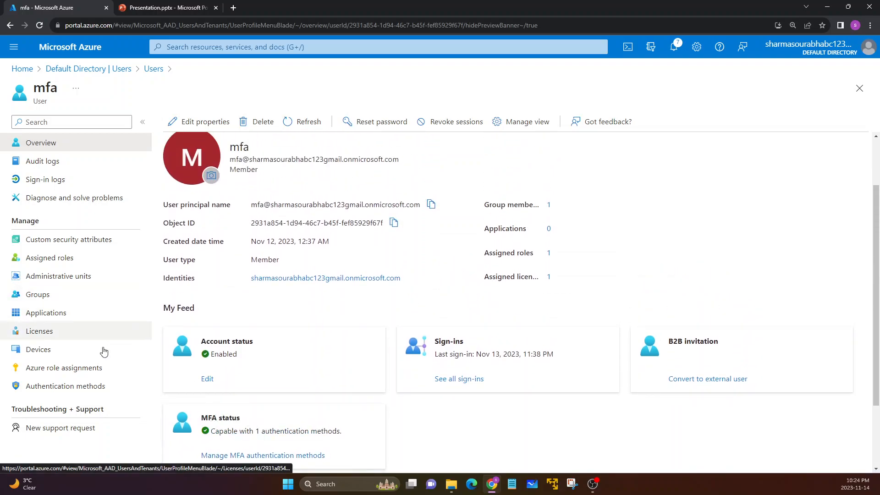
Step: Recheck the Microsoft Entra ID P2 licence and go back to the Default Directory overview
click(59, 334)
drag(247, 171, 168, 172)
click(220, 197)
click(115, 70)
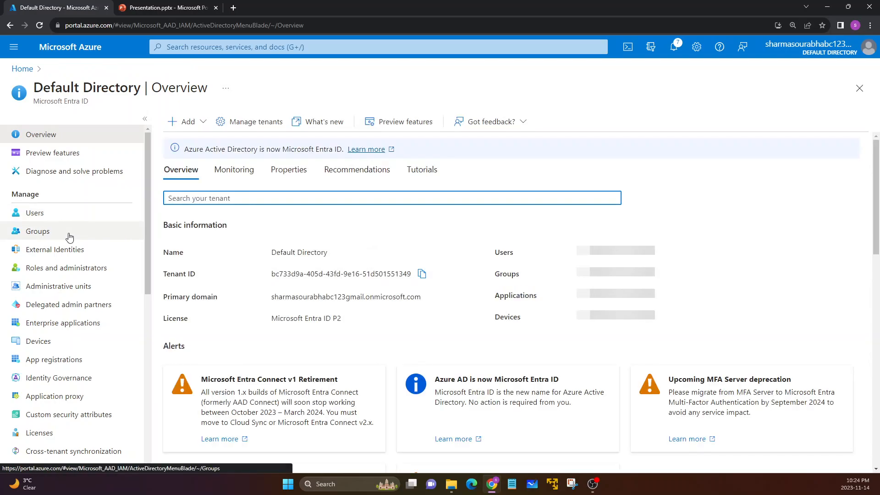
click(68, 234)
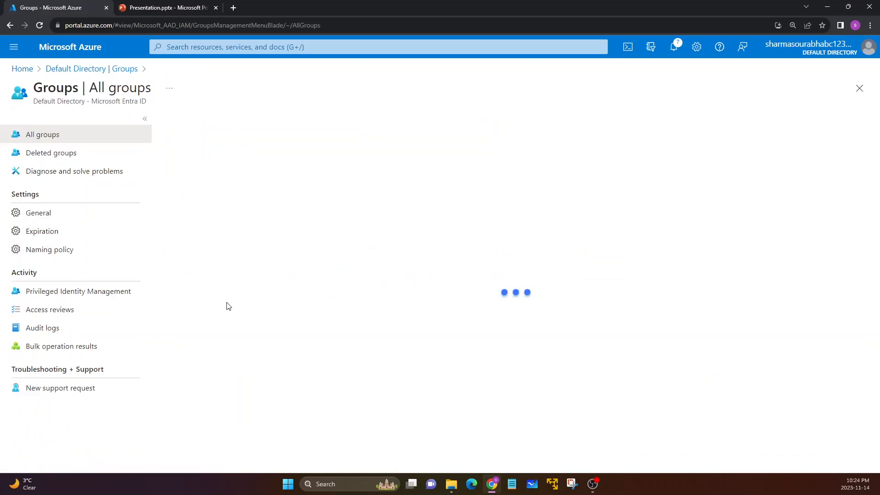
click(231, 288)
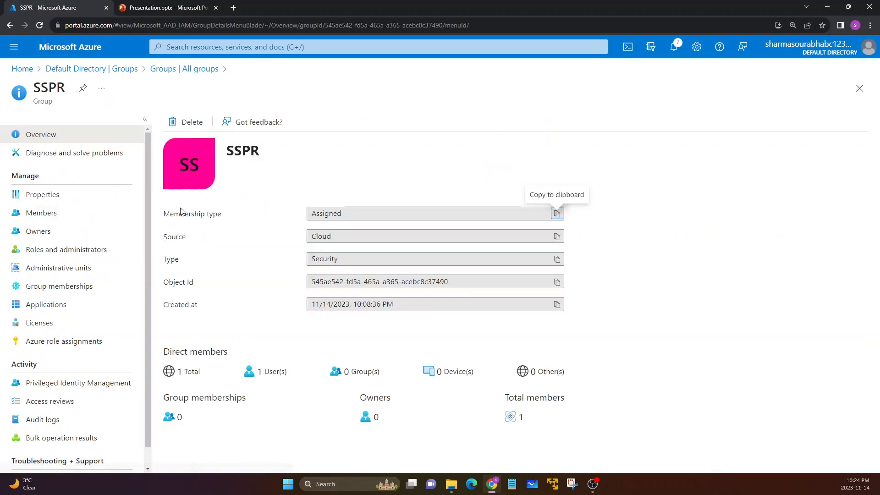
click(64, 217)
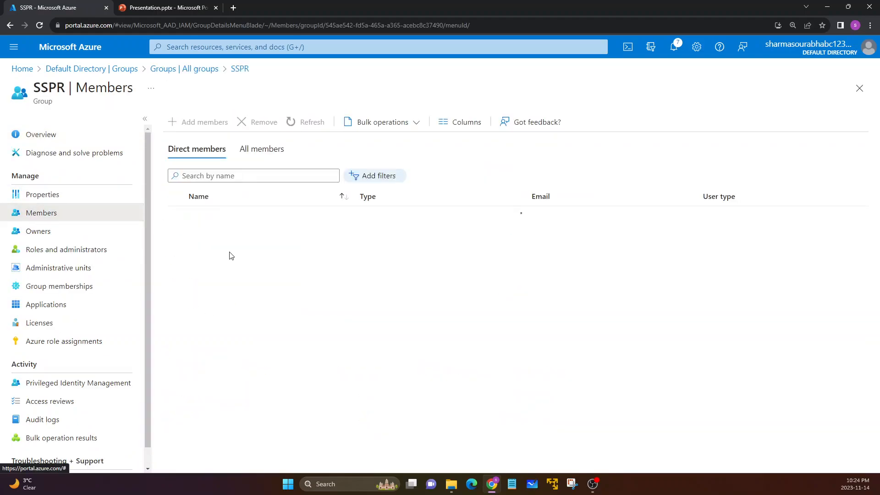
drag(238, 222, 207, 225)
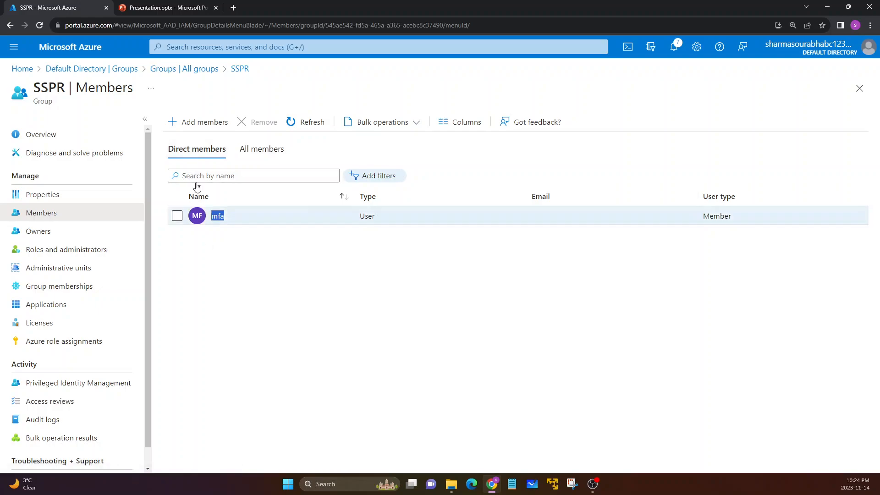
click(133, 70)
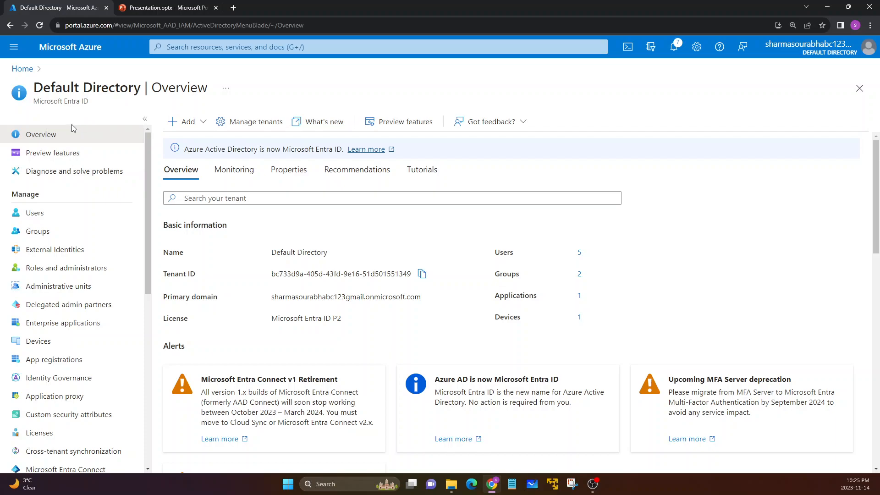
Step: Open the Password reset Properties page for self-service password reset
scroll(68, 163, down, 1)
scroll(69, 164, down, 4)
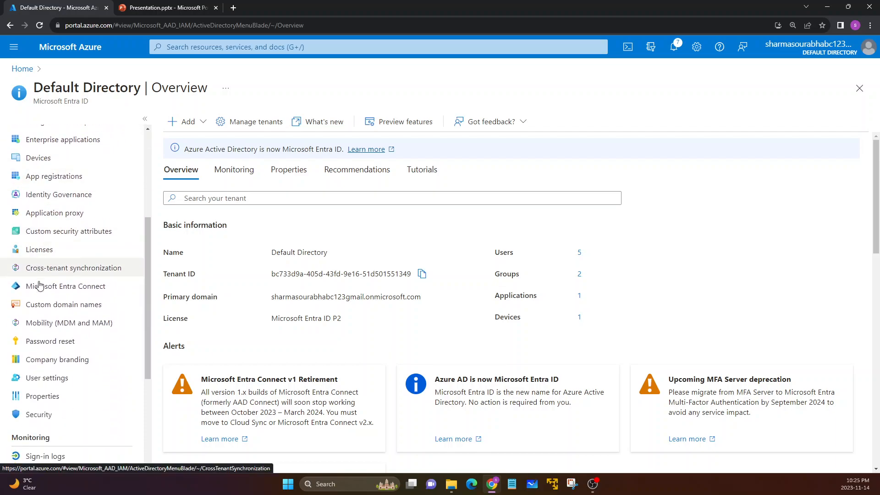
click(53, 347)
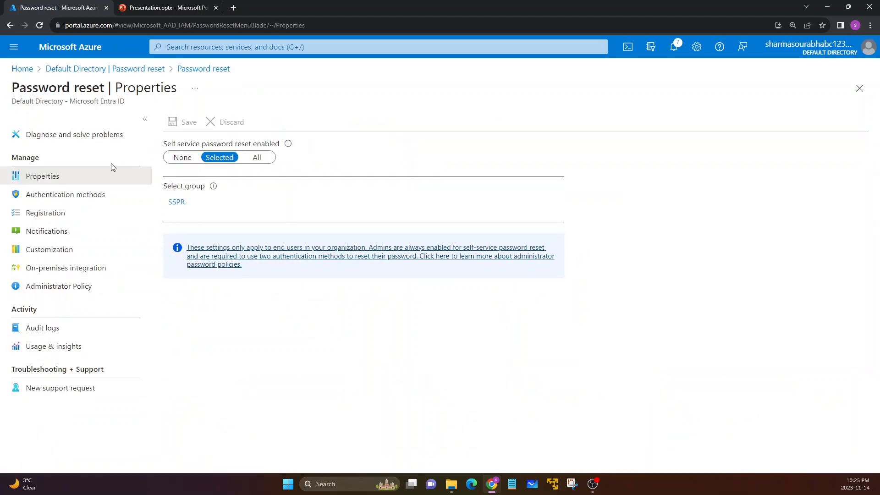
drag(167, 143, 277, 145)
click(278, 148)
Step: Try None and All, then scope self-service password reset to Selected users and open the SSPR group picker
click(183, 158)
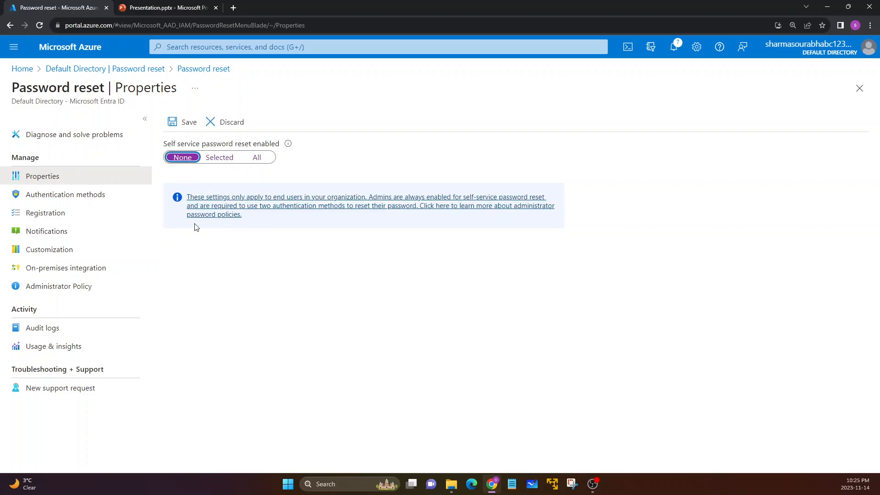
click(254, 158)
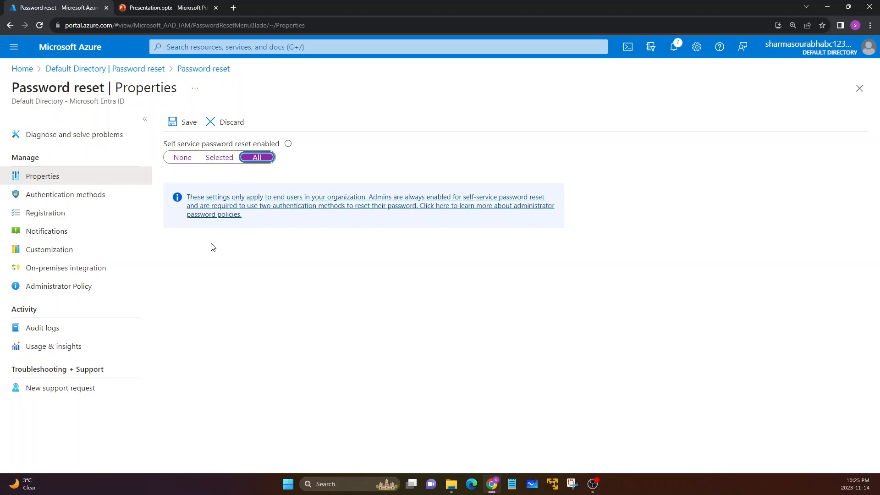
click(216, 159)
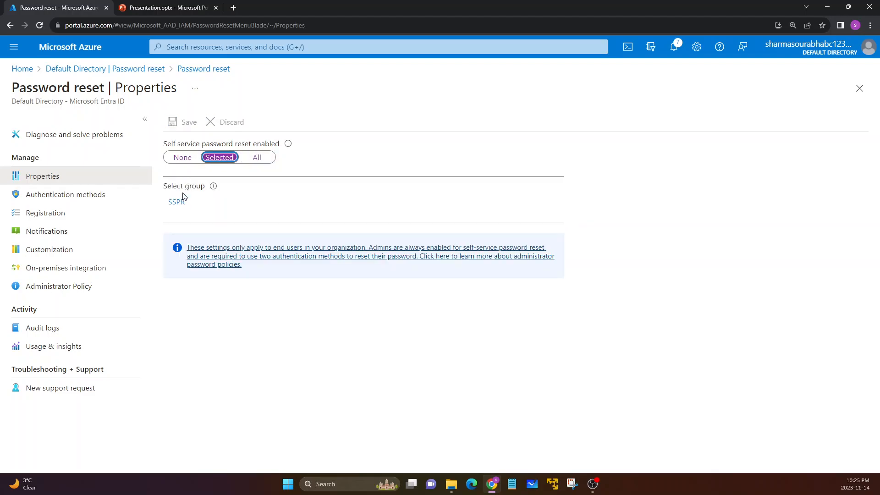
drag(167, 190, 199, 189)
click(202, 191)
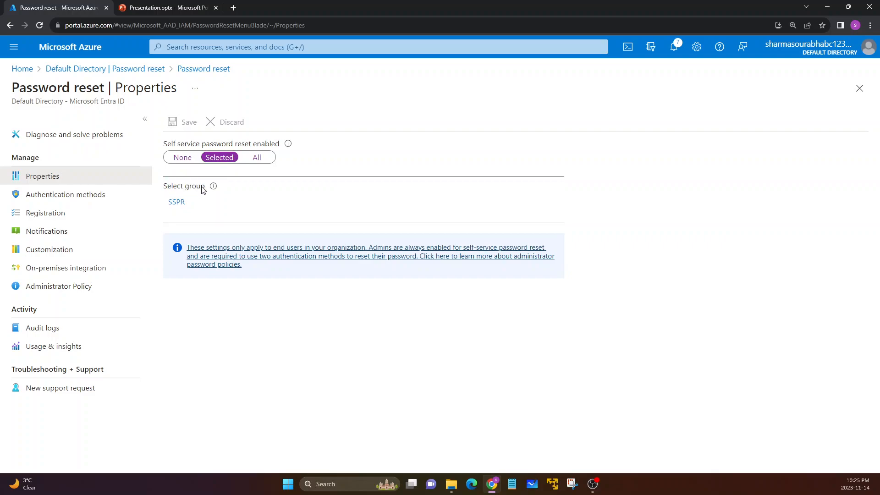
click(183, 205)
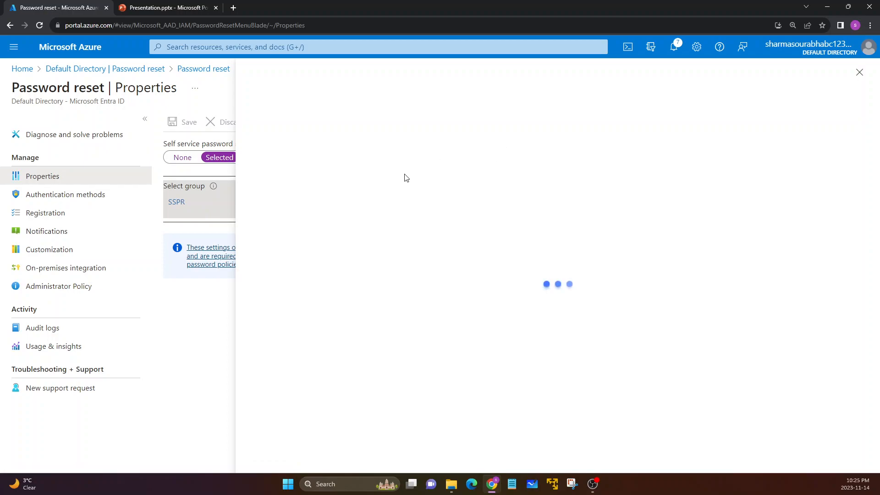
Step: Review SSPR in the Default password reset policy group list and close the picker unchanged
drag(287, 270, 342, 275)
click(337, 274)
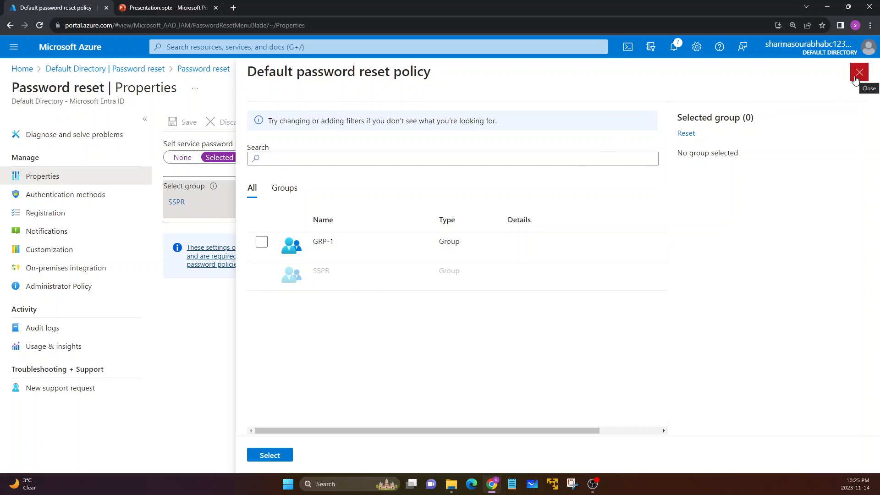
drag(314, 278, 350, 278)
click(351, 278)
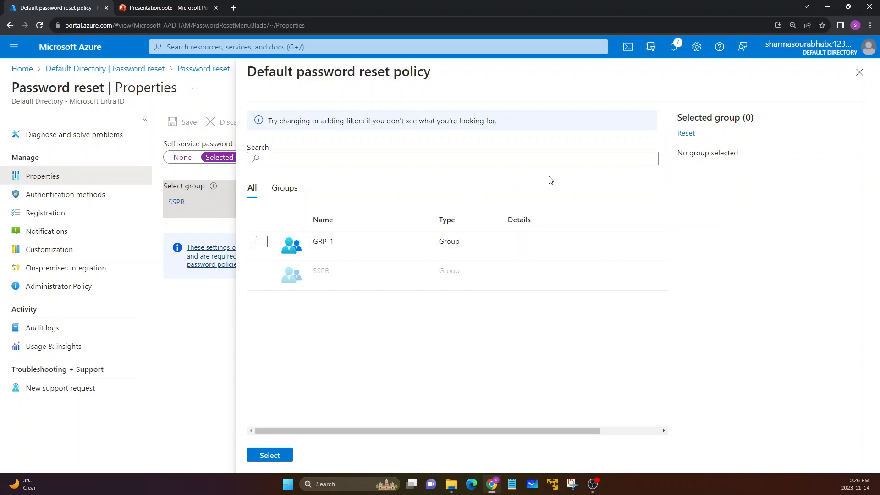
click(859, 72)
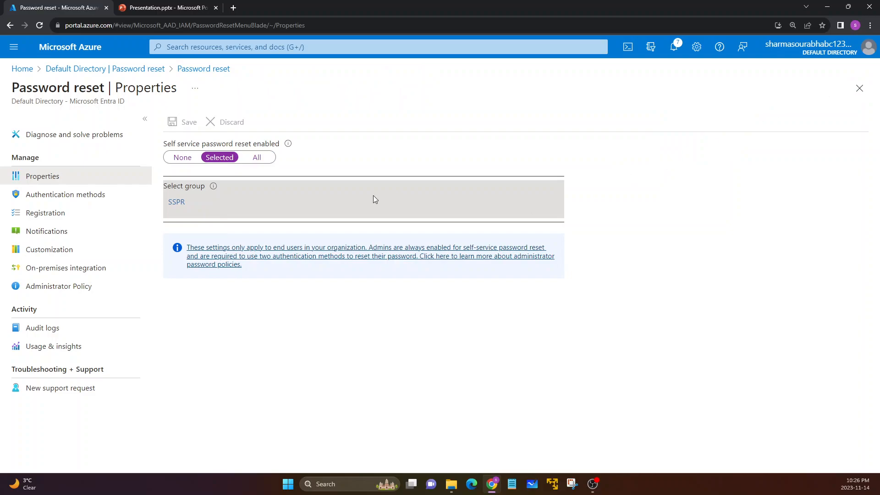
Step: Tick Mobile app code and Mobile phone (SMS only) as reset methods, keeping 1 method required
drag(224, 201, 160, 204)
click(206, 323)
click(106, 204)
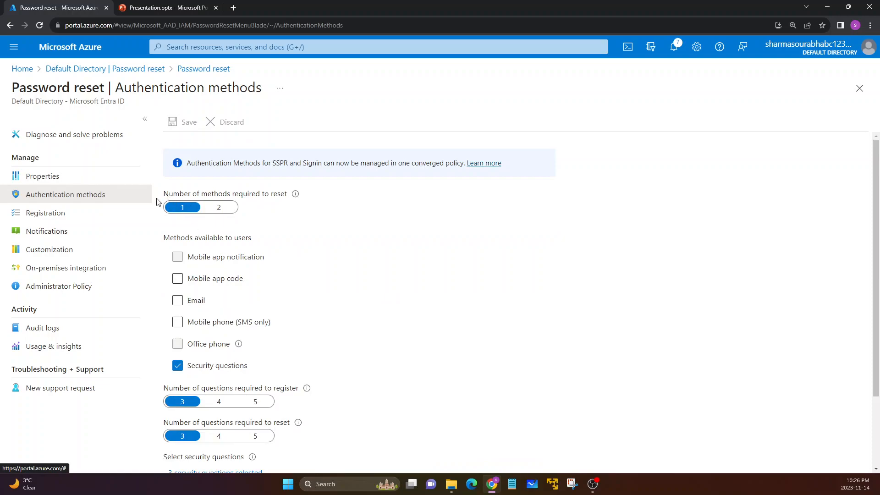
click(241, 281)
drag(164, 194, 281, 205)
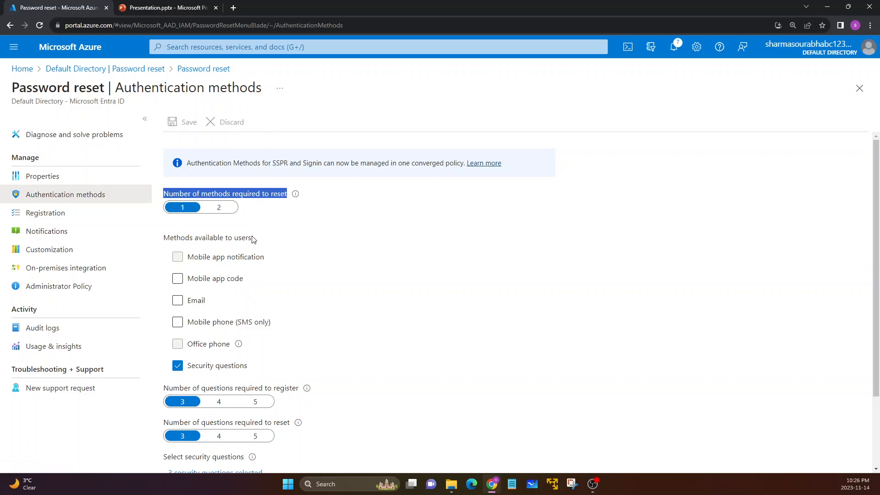
click(220, 209)
click(185, 209)
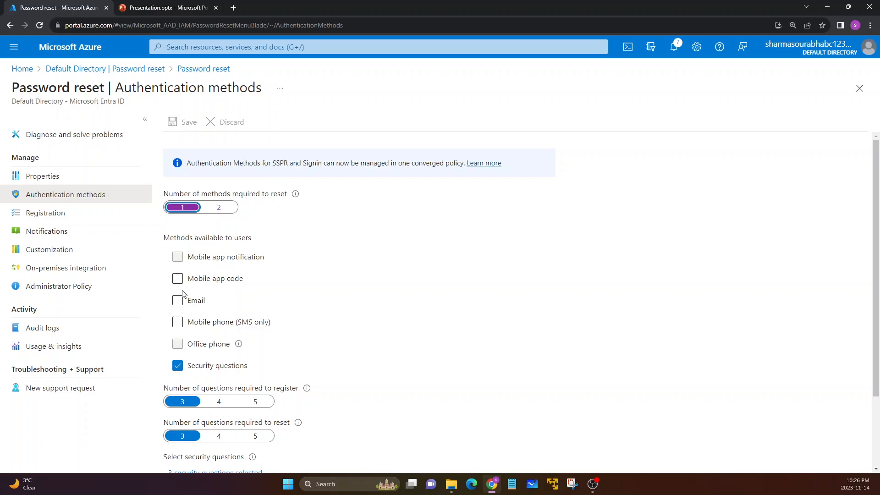
click(179, 279)
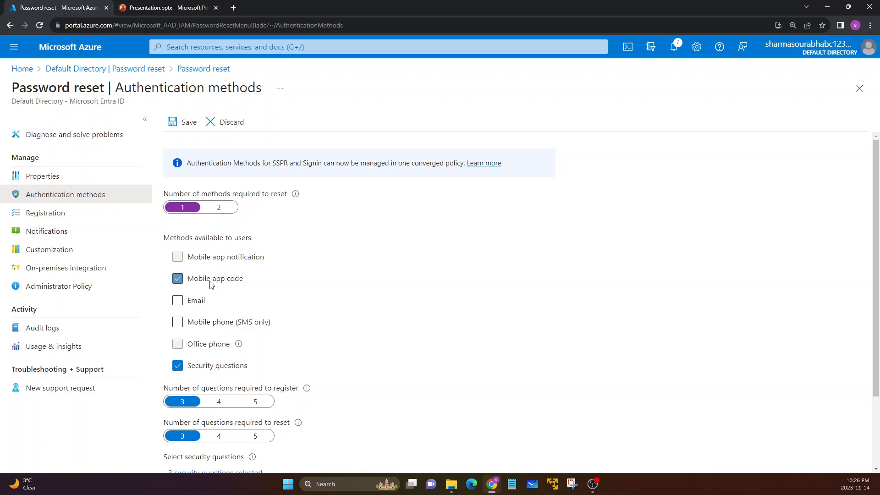
click(200, 327)
Step: Review the methods alongside Security questions, try requiring 2 methods, then set it back to 1
drag(192, 368, 245, 367)
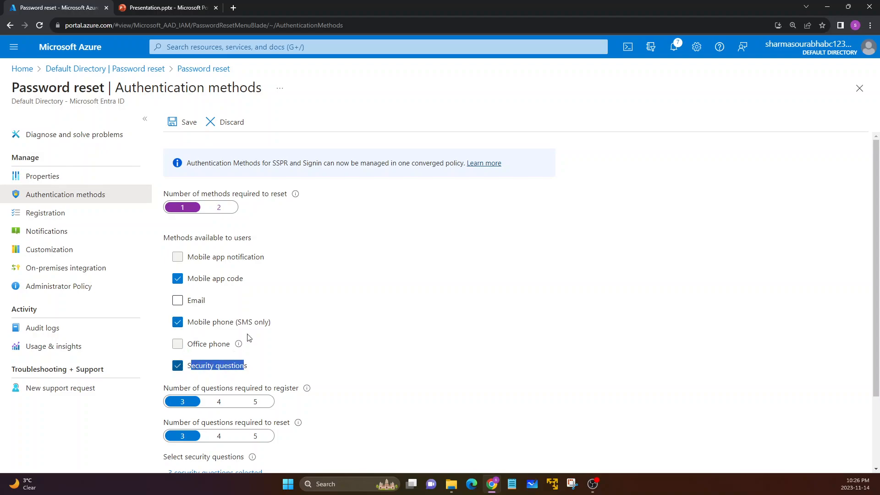
click(294, 267)
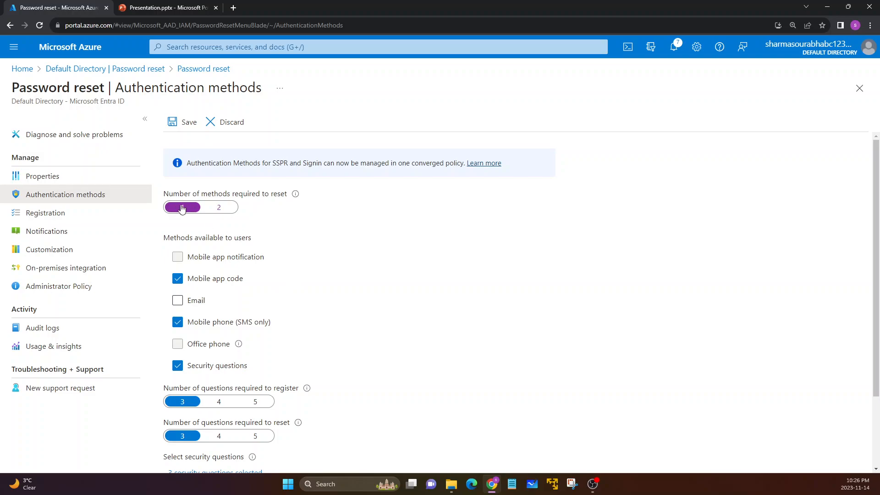
drag(164, 237, 248, 369)
click(307, 279)
click(224, 209)
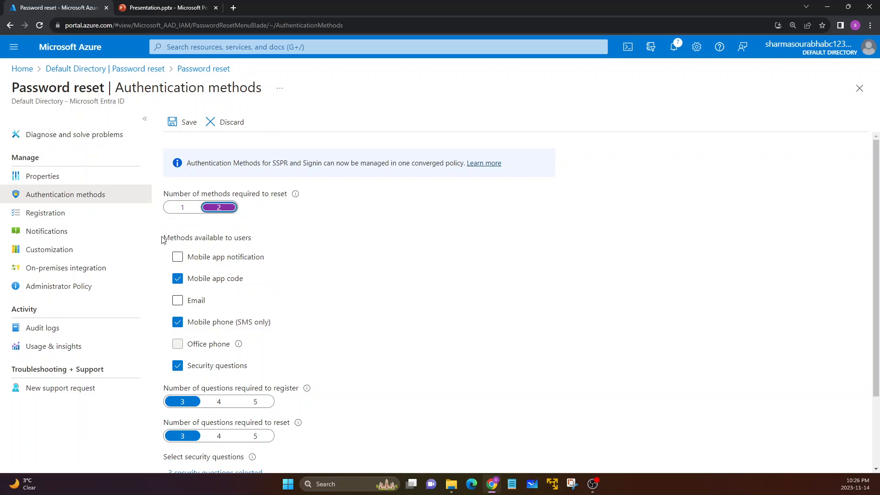
drag(162, 236, 238, 365)
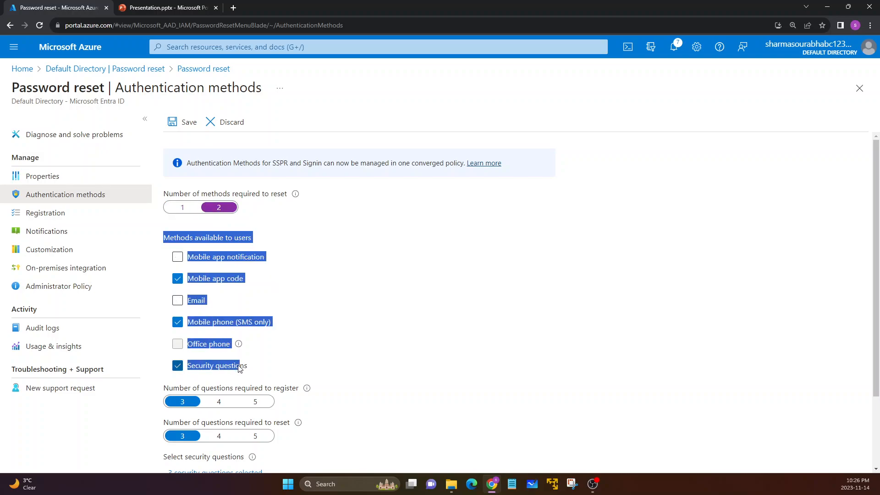
click(305, 317)
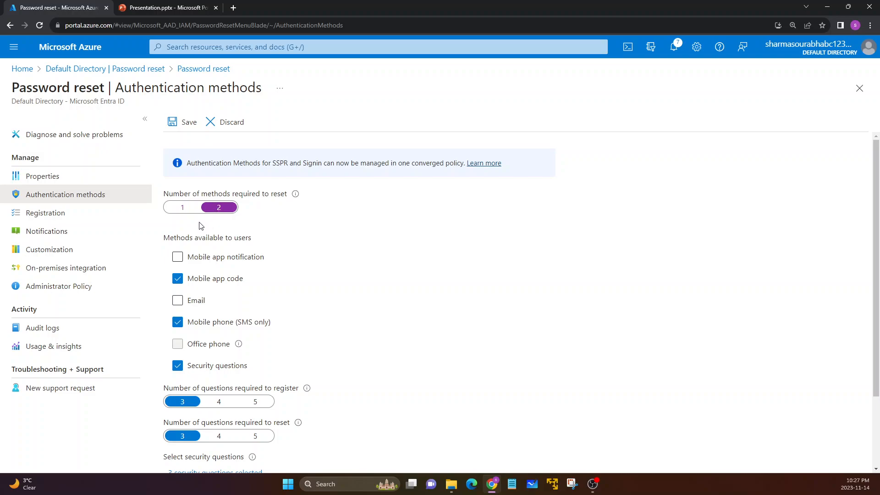
drag(164, 238, 265, 295)
click(183, 207)
Step: Untick Mobile phone (SMS only) and Mobile app code, and toggle Security questions off and on
scroll(180, 233, down, 2)
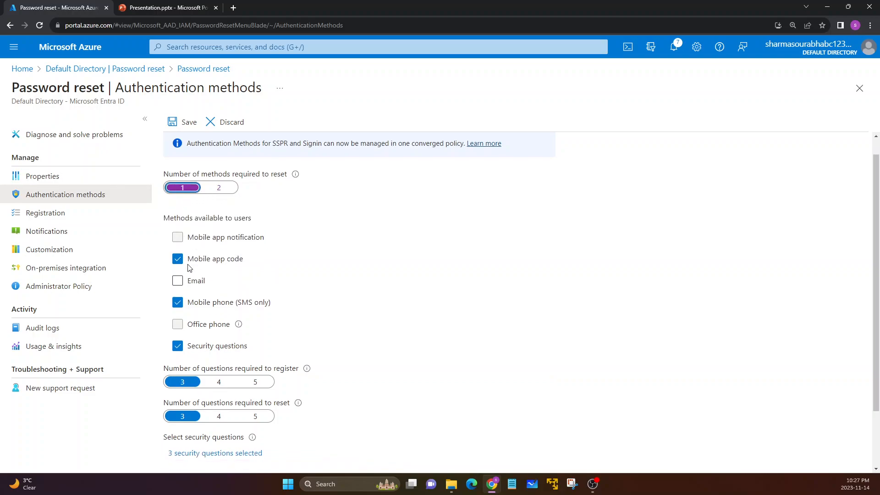
click(179, 232)
click(175, 188)
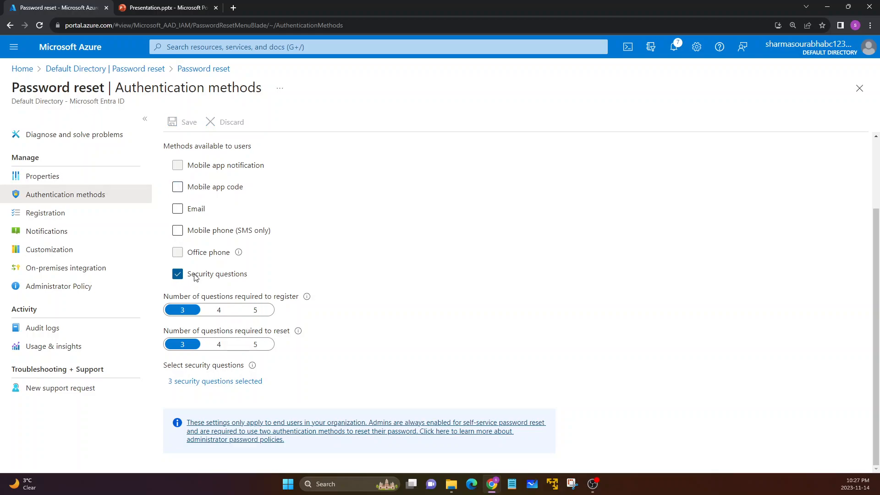
drag(191, 275, 239, 281)
click(239, 281)
click(191, 275)
drag(191, 275, 238, 280)
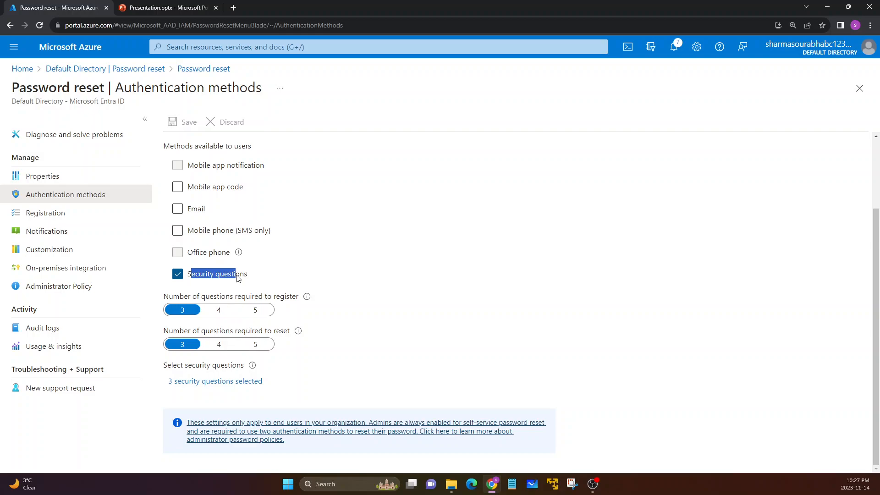
drag(251, 280, 187, 275)
drag(166, 166, 234, 274)
click(169, 277)
Step: Re-tick Mobile app code while keeping Security questions enabled
click(178, 188)
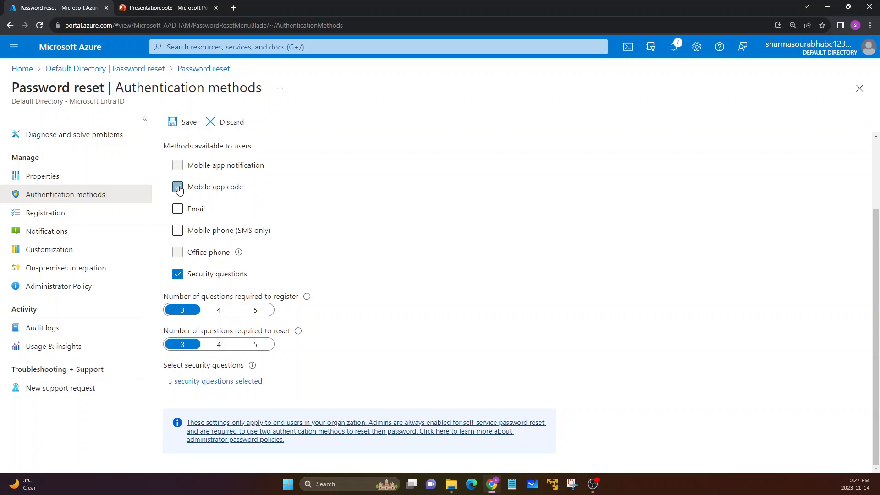
click(179, 274)
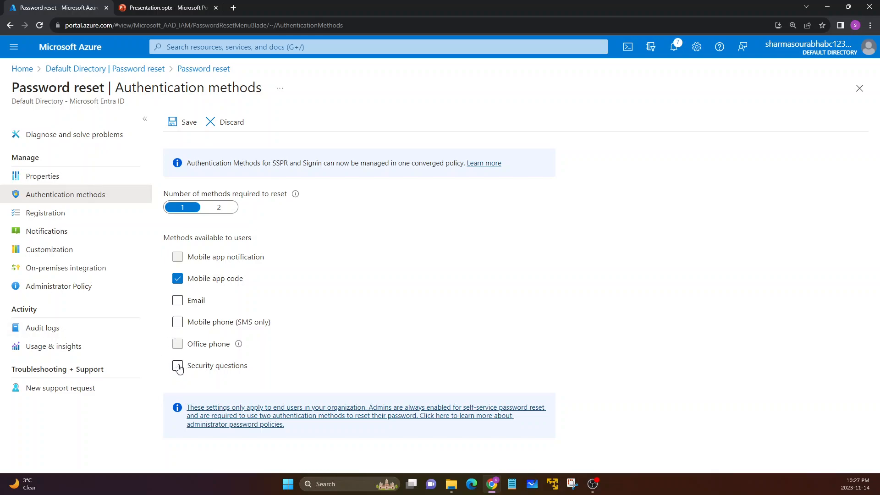
click(177, 366)
scroll(176, 315, down, 1)
drag(164, 297, 281, 297)
click(290, 297)
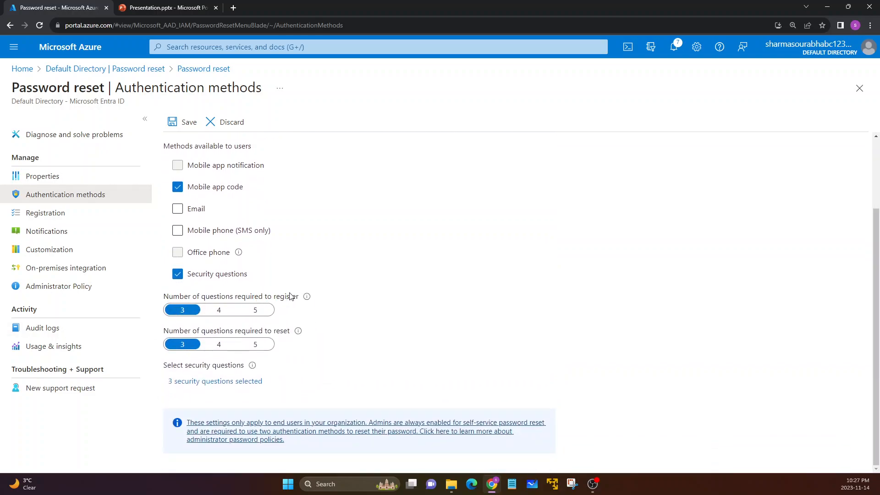
Step: Try 5 questions required to register, revert to 3, then untick Security questions
click(256, 311)
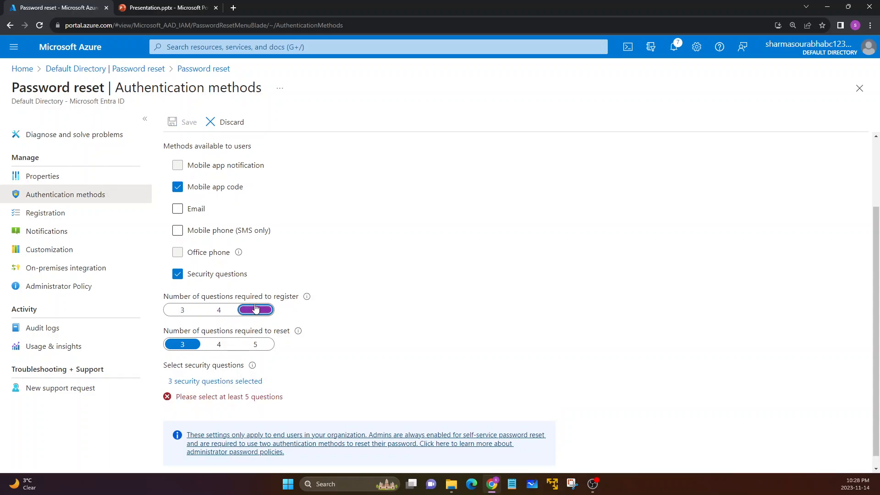
drag(164, 331, 282, 331)
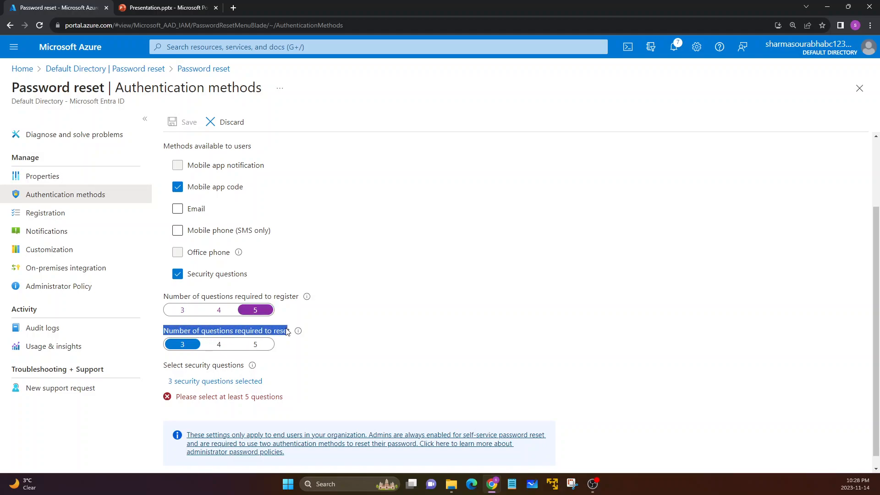
click(279, 330)
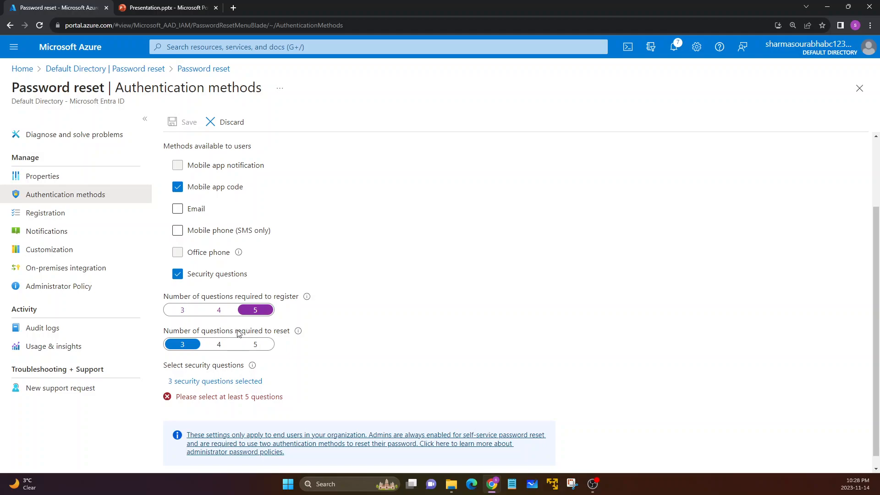
drag(239, 334, 294, 332)
click(280, 332)
click(182, 310)
click(177, 273)
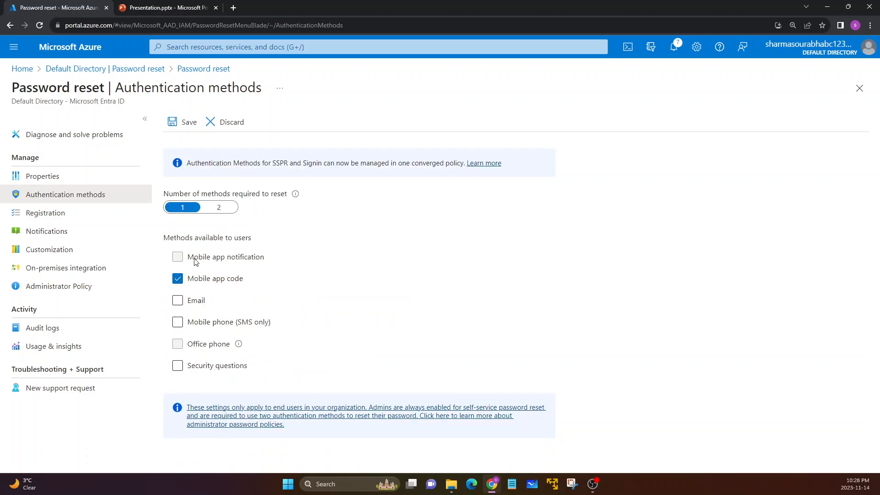
Step: Save the Mobile app code-only reset policy and go to the Registration settings
drag(188, 278, 239, 278)
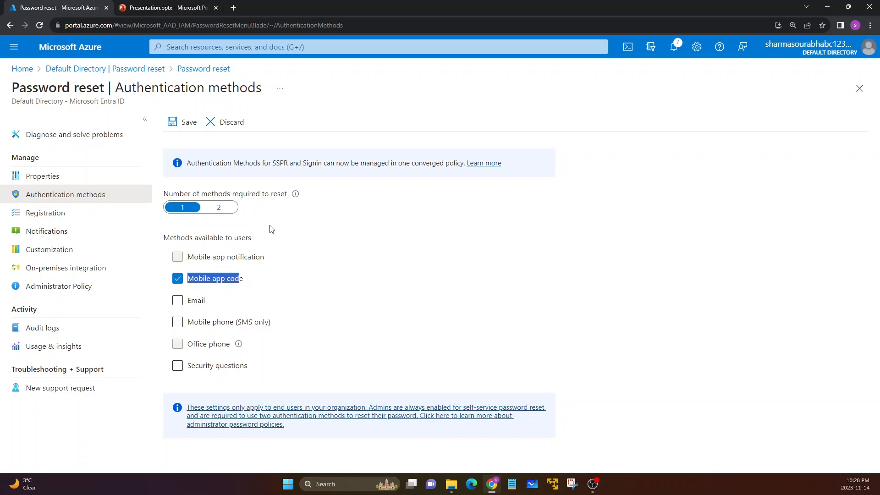
click(229, 234)
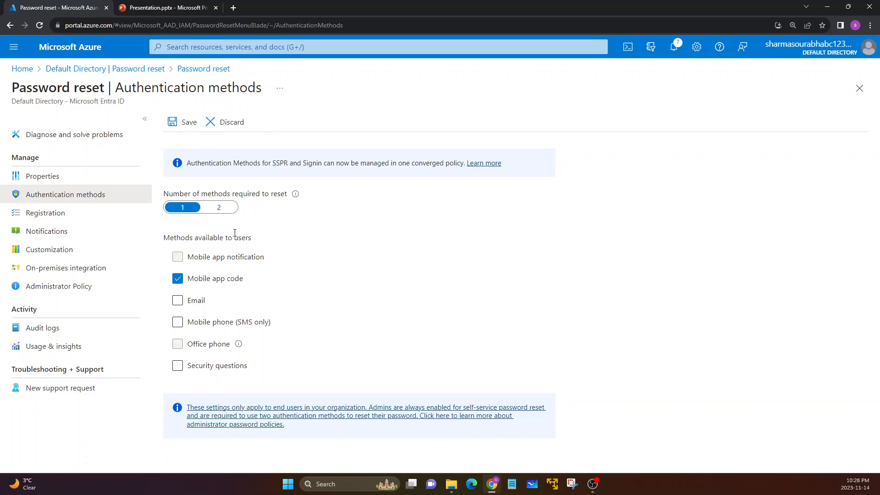
click(188, 126)
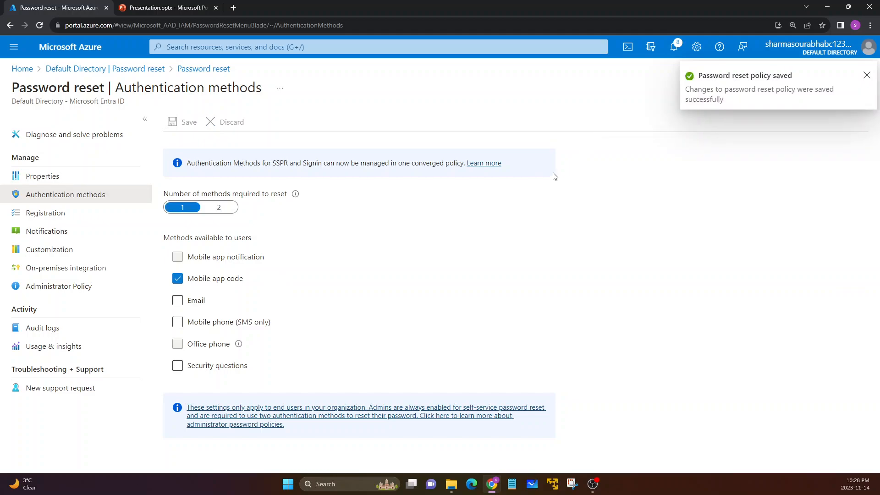
click(61, 214)
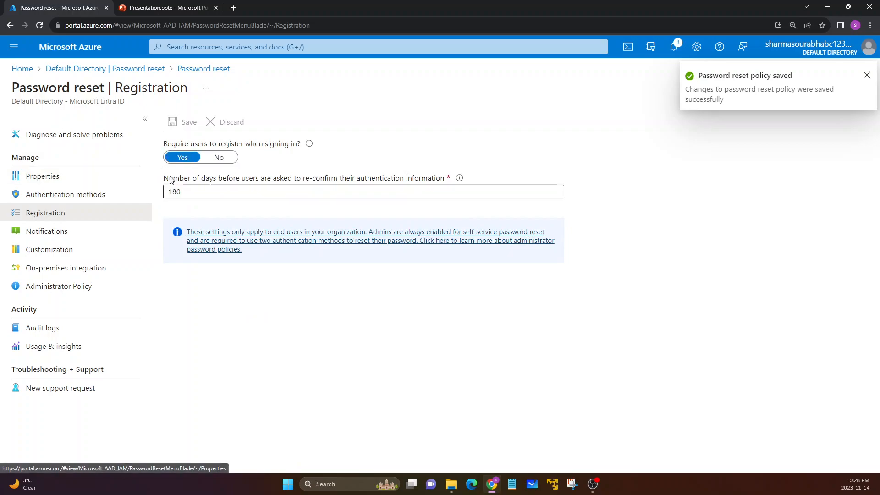
drag(164, 178, 271, 178)
click(271, 179)
drag(183, 192, 167, 193)
click(183, 210)
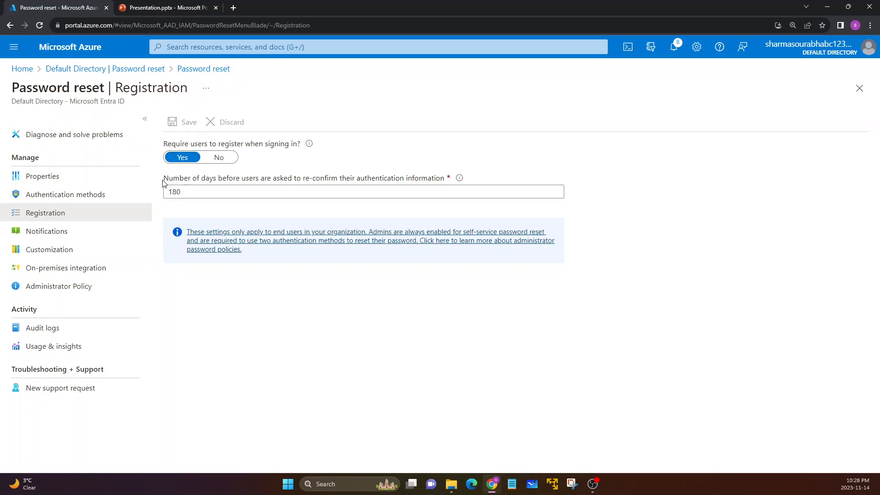
drag(163, 182, 346, 180)
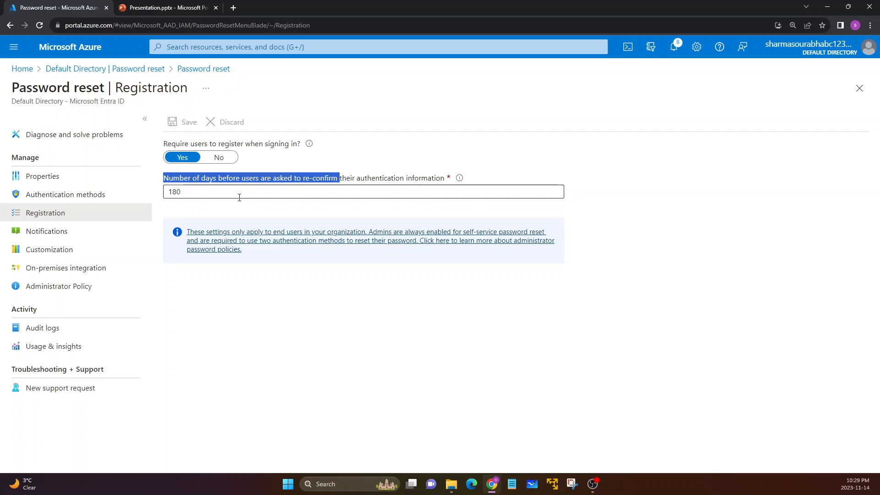
click(211, 180)
drag(163, 180, 272, 182)
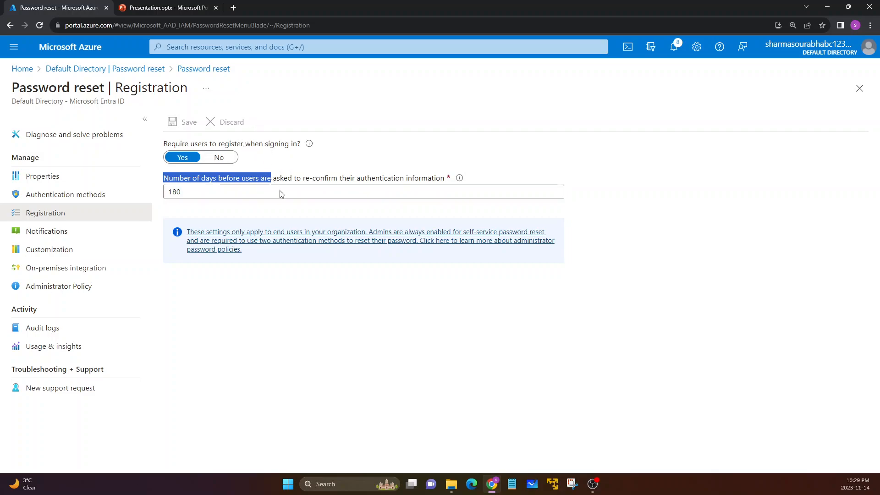
click(277, 216)
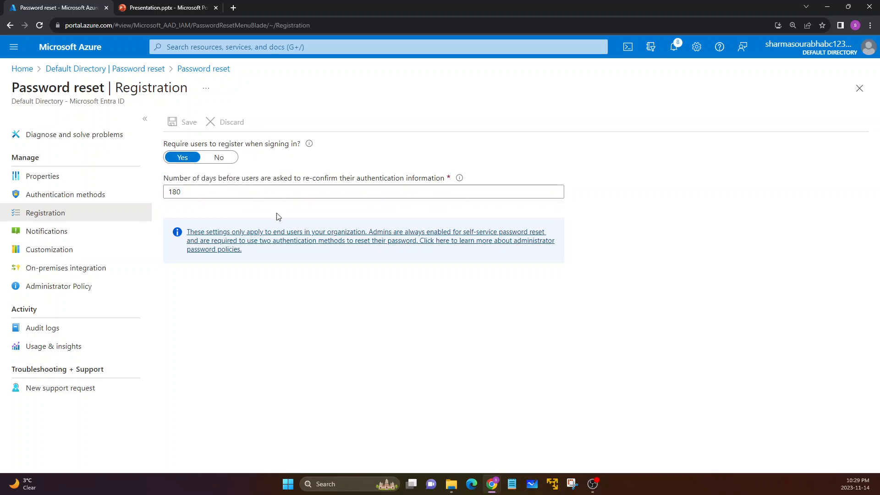
Step: In Notifications, keep users notified on resets and set 'Notify all admins' to Yes, then back to No
click(69, 235)
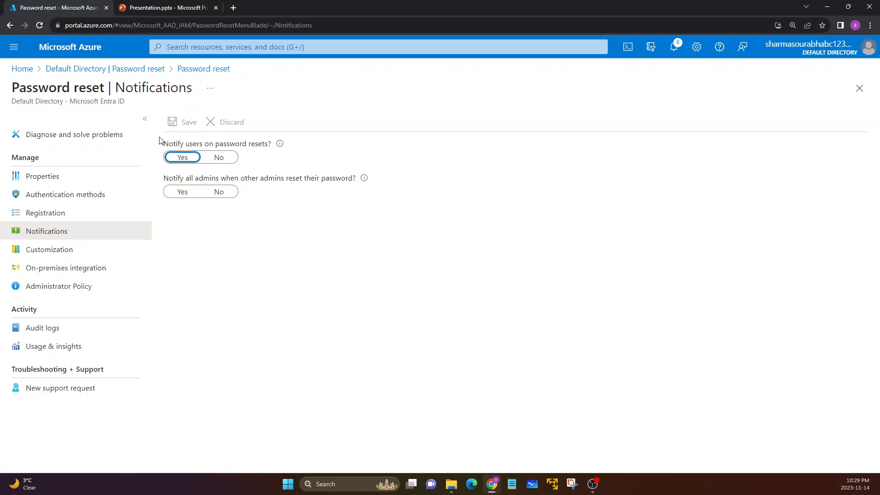
drag(164, 143, 267, 143)
click(268, 144)
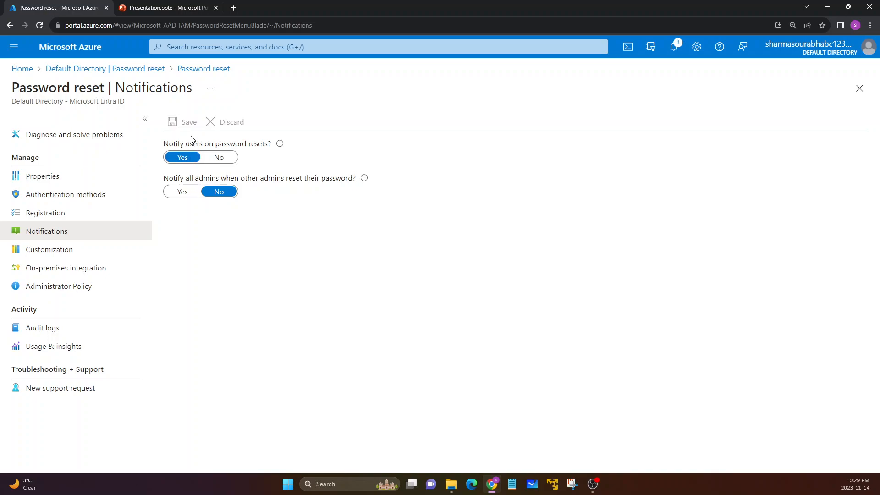
drag(164, 146, 221, 143)
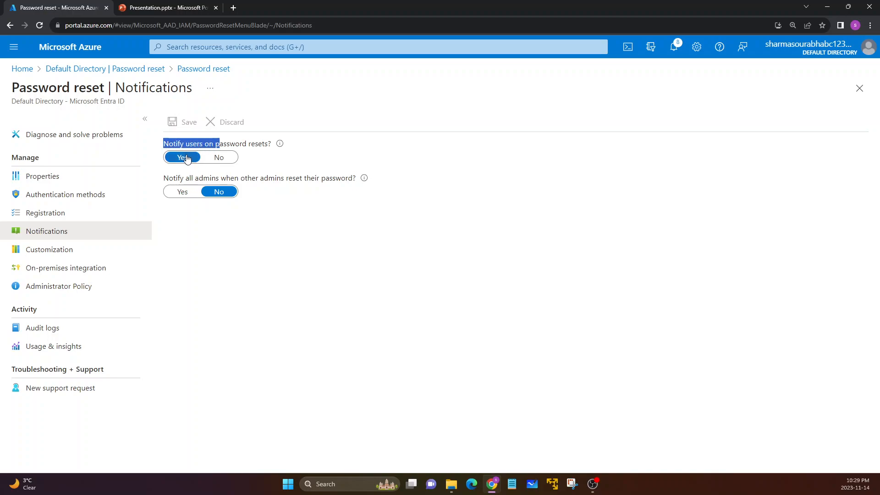
click(177, 178)
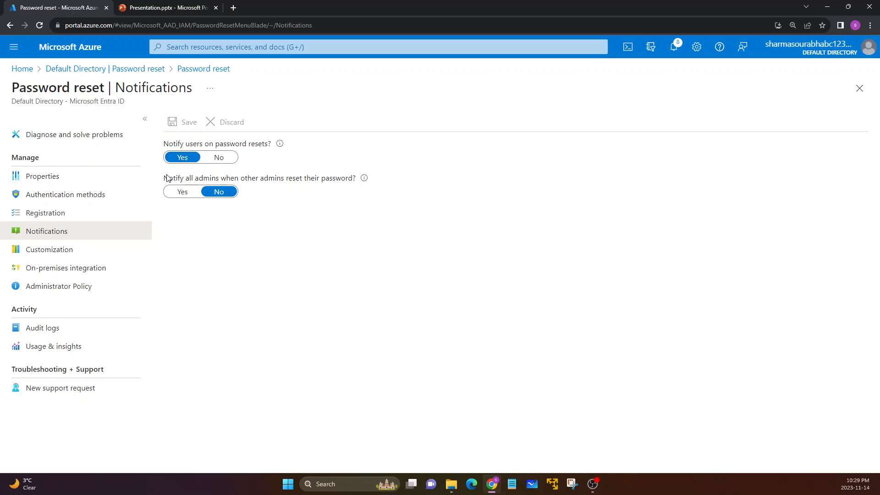
drag(164, 179, 359, 179)
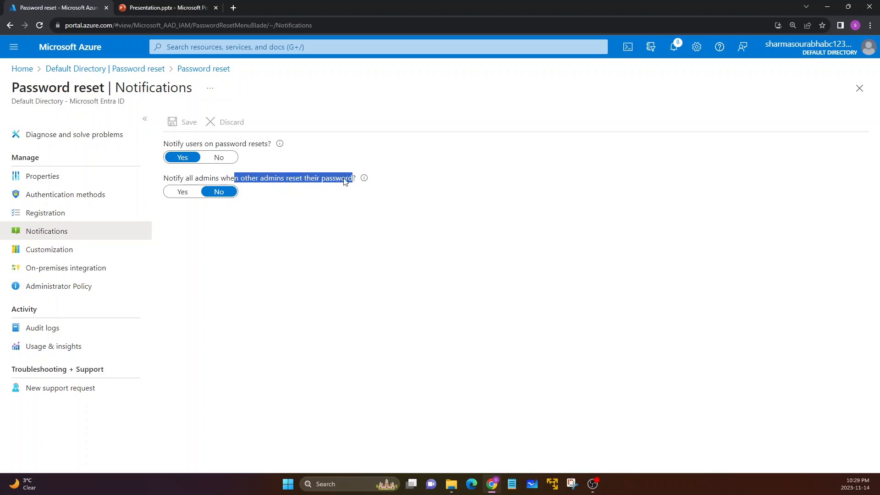
click(353, 180)
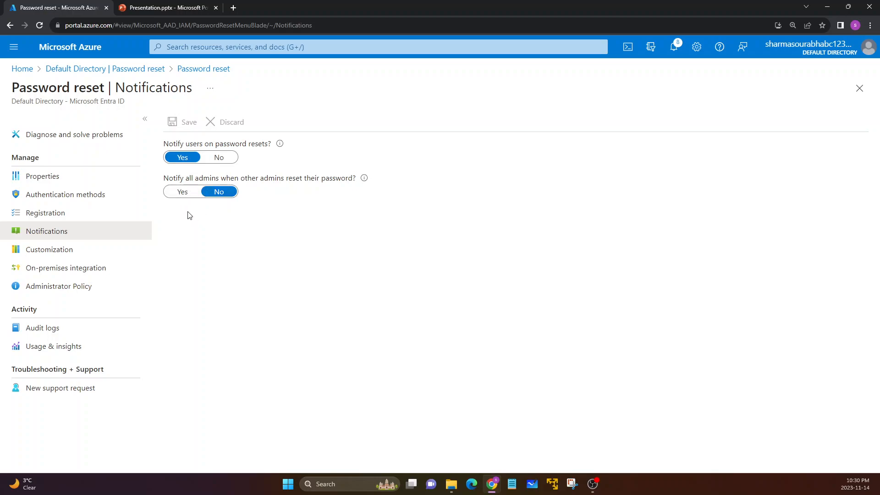
click(184, 189)
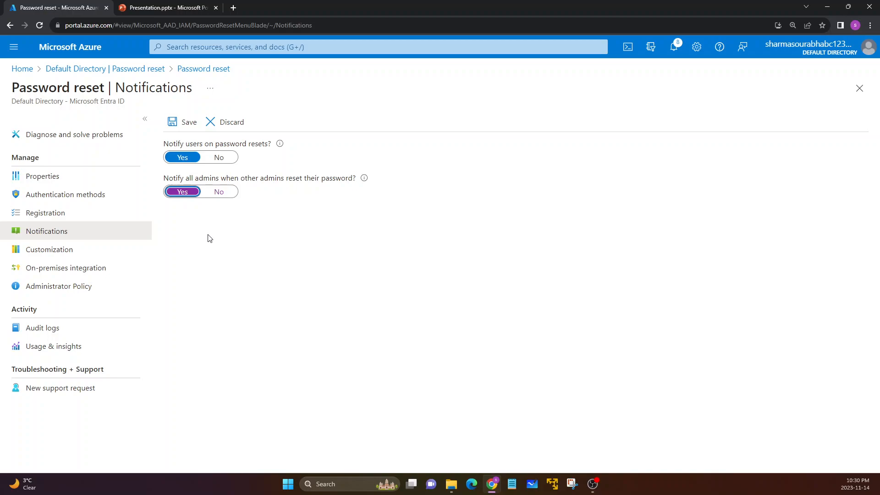
click(221, 194)
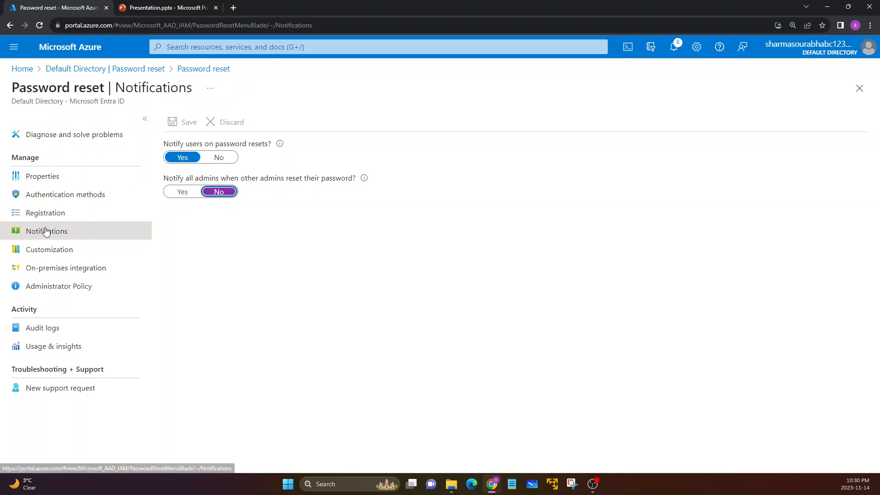
Step: Review the password writeback warning on the On-premises integration page
click(54, 274)
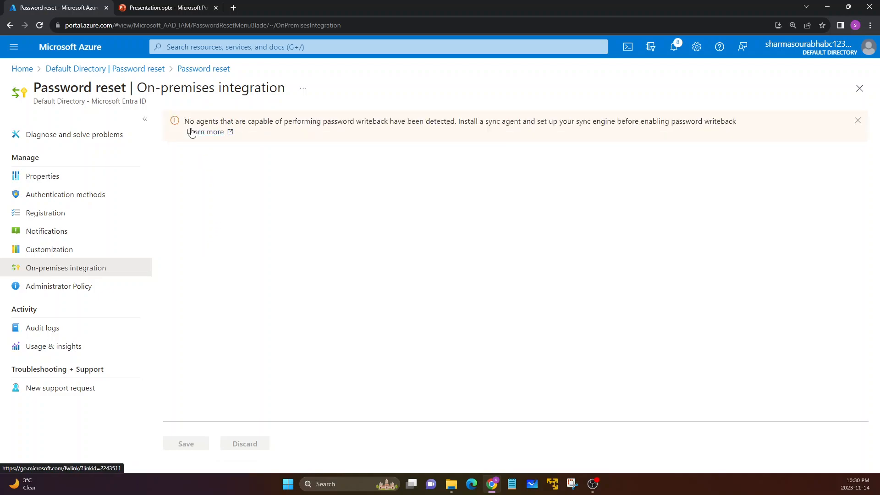
drag(185, 120, 346, 124)
click(310, 163)
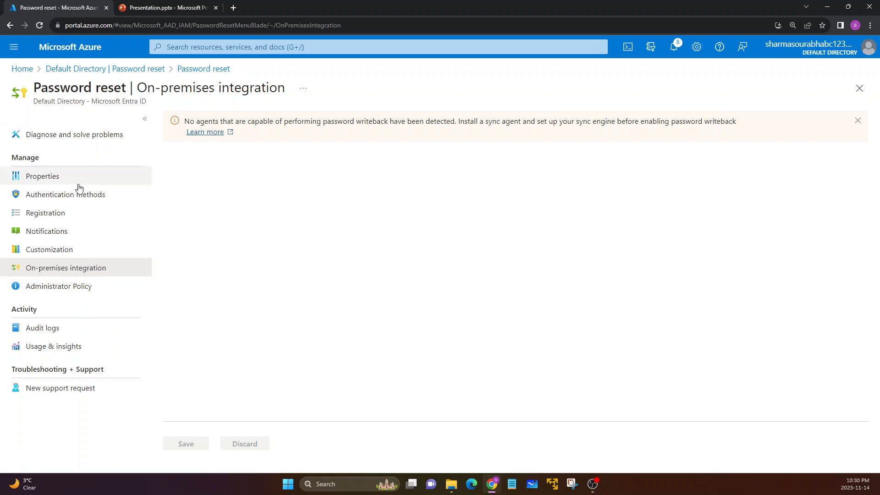
Step: Go to the Default Directory's Users list and copy the mfa user's principal name
click(111, 75)
scroll(59, 182, up, 3)
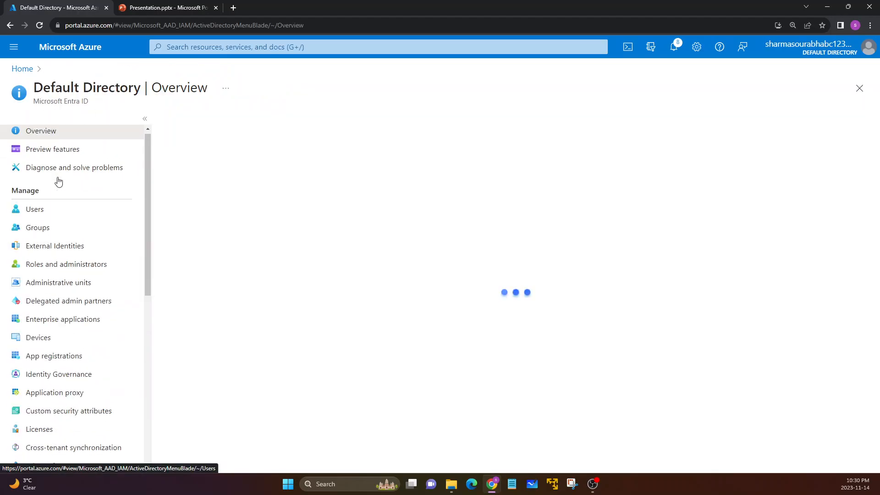
click(55, 213)
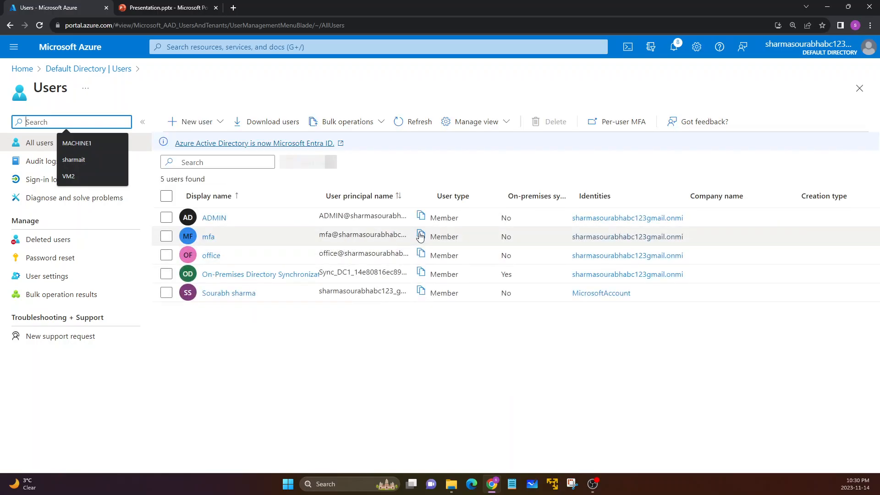
click(420, 235)
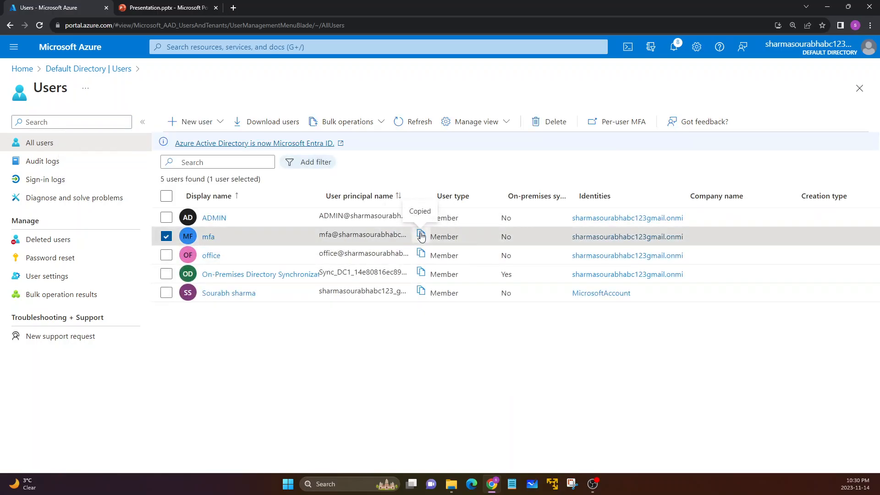
click(871, 25)
Step: In a new Incognito window, go to portal.azure.com and enter the pasted mfa user name
click(850, 59)
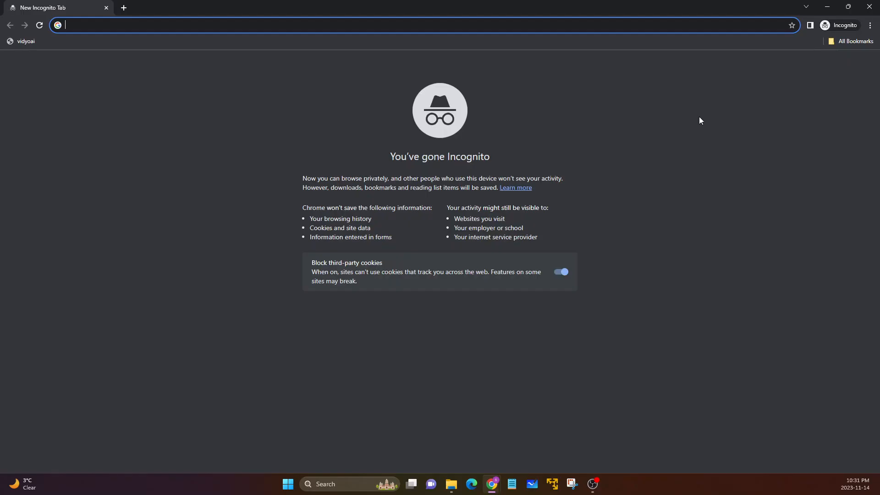
text(portal.azure.com)
key(Return)
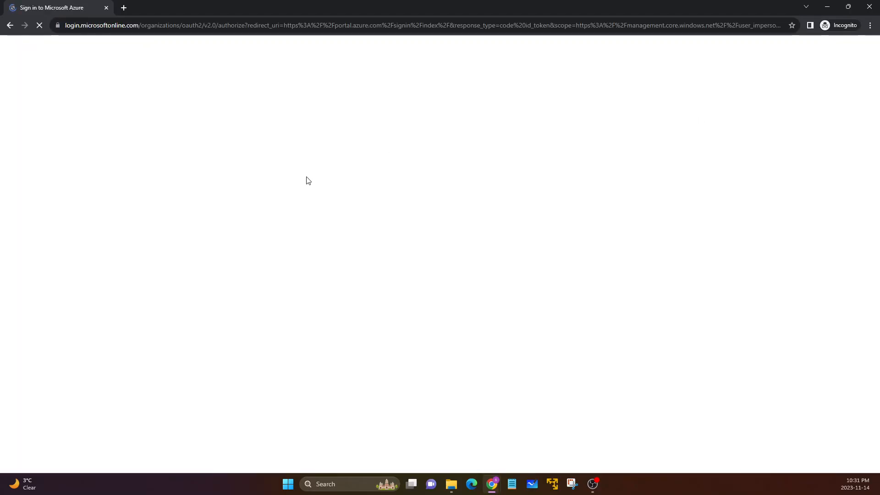
key(ctrl+v)
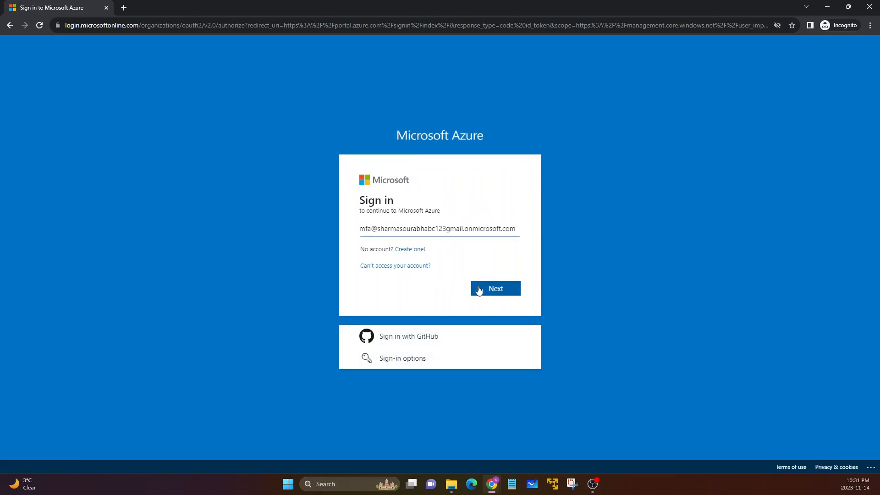
click(493, 292)
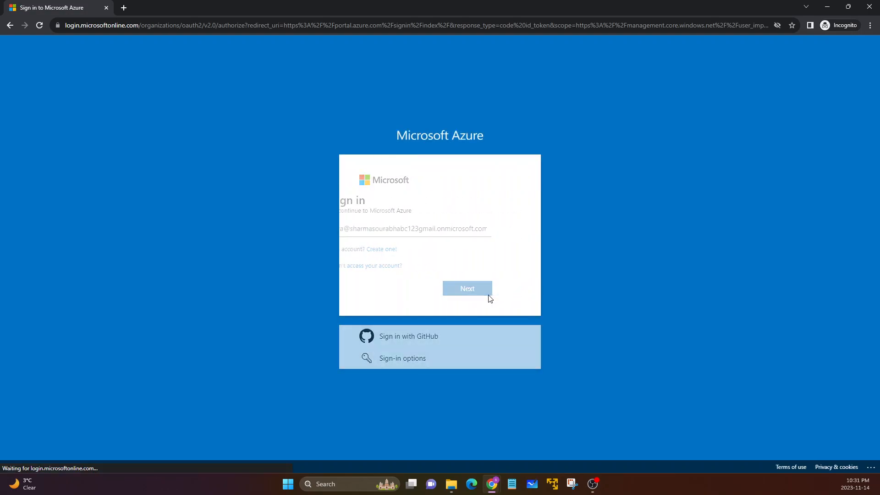
Step: From the password prompt, choose 'Forgot my password' to reach the account recovery page
drag(357, 247, 431, 250)
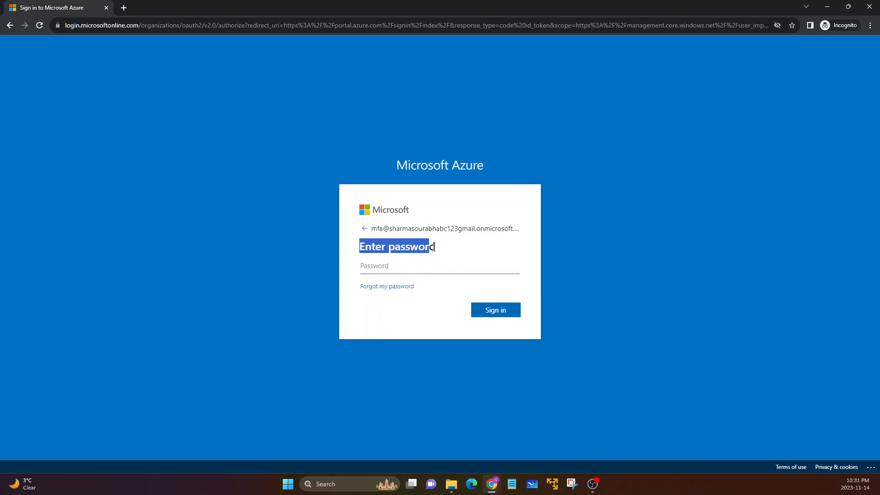
click(362, 247)
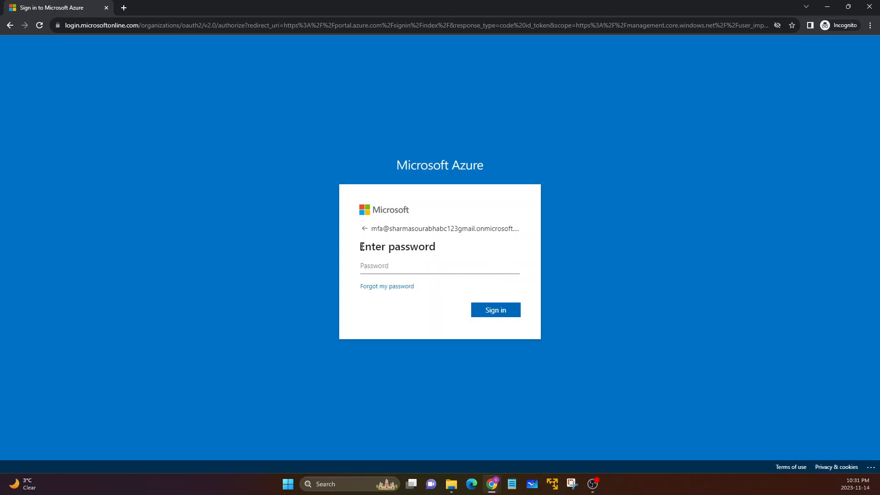
drag(383, 230, 439, 230)
click(439, 231)
click(381, 290)
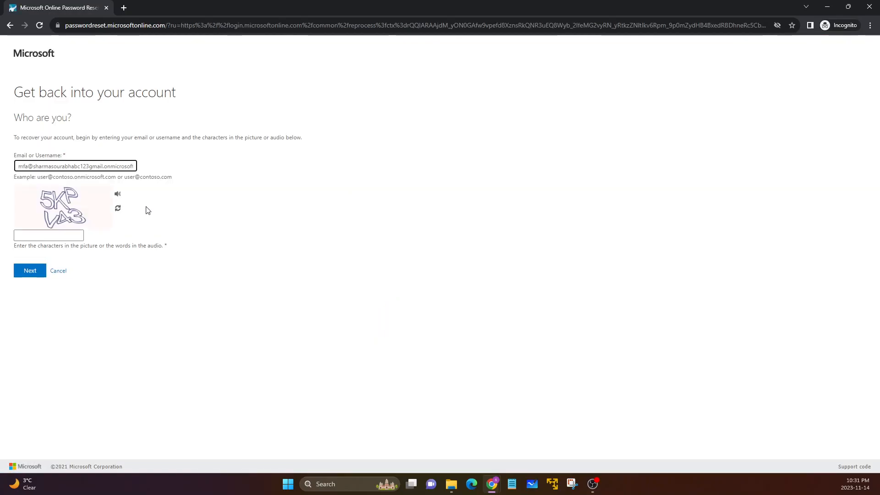
Step: Enter the picture characters 5KPV43 and submit the who-are-you check
drag(81, 168, 134, 174)
click(9, 179)
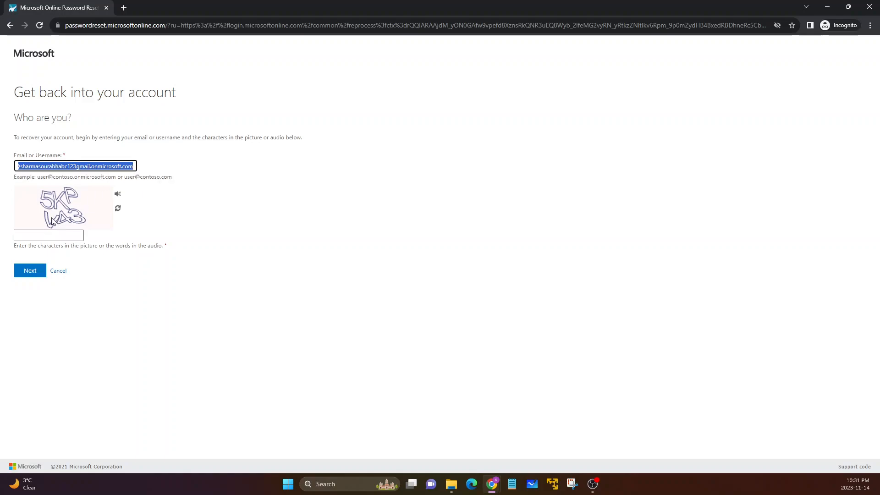
click(53, 236)
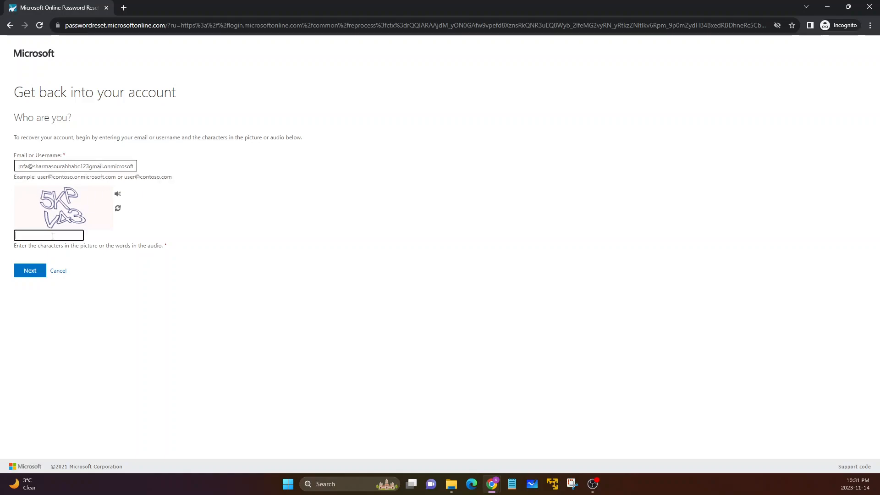
text(5)
key(BackSpace)
text(KPV43)
click(41, 272)
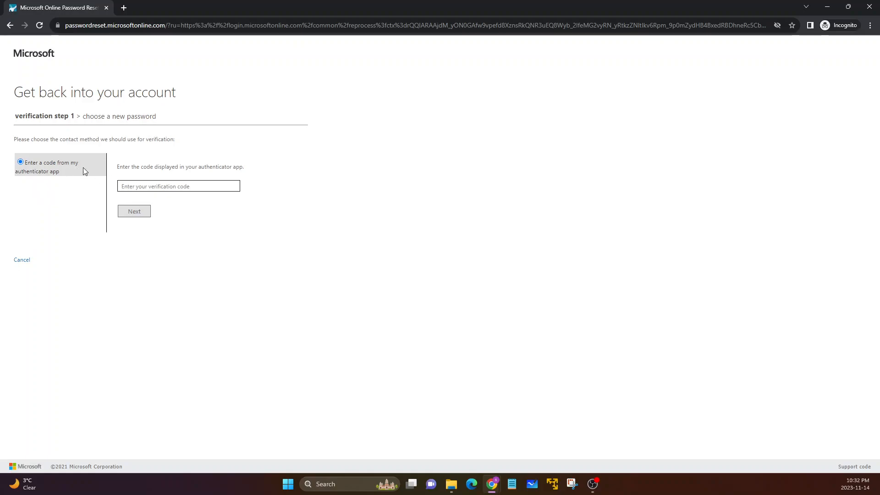
Step: Enter the authenticator app code to pass verification step 1
click(141, 183)
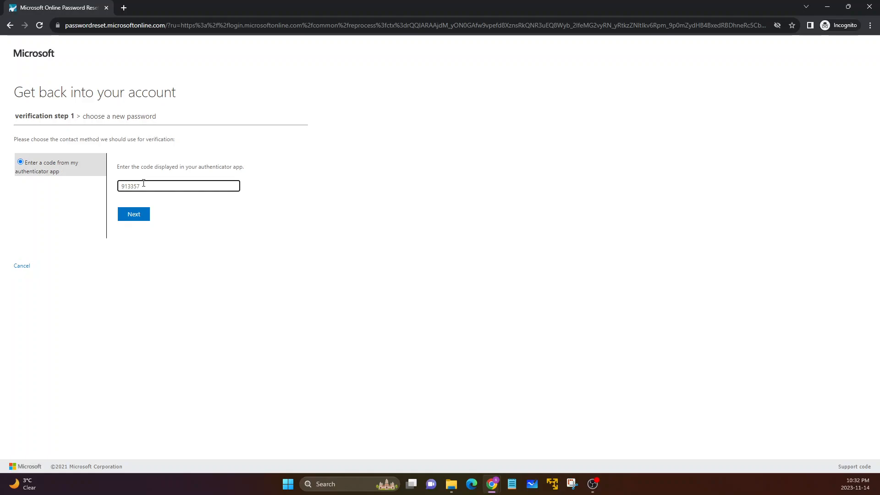
click(132, 220)
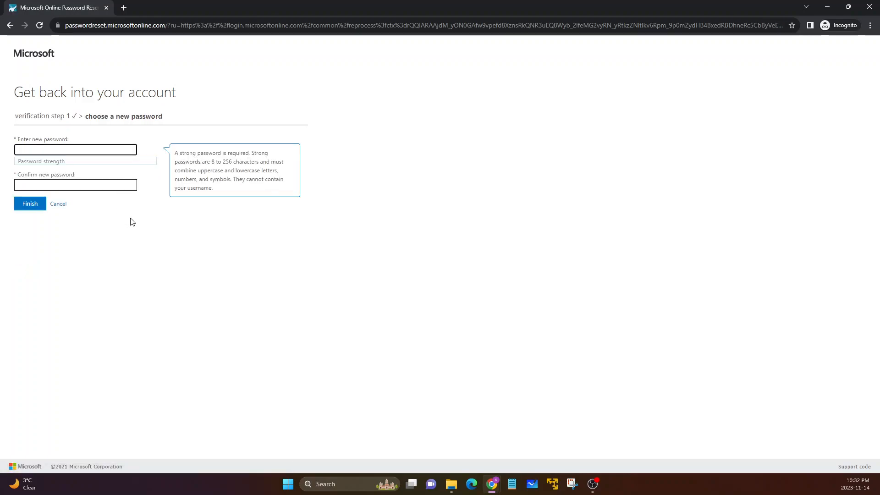
Step: Enter and confirm a new strong password to finish the reset
drag(21, 140, 63, 133)
click(53, 150)
text(•••••••••)
key(Tab)
text(•••••••)
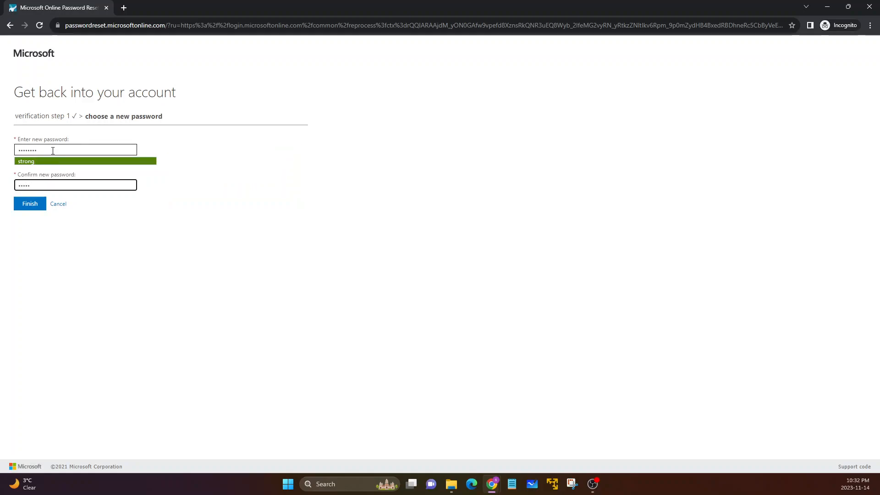
click(23, 206)
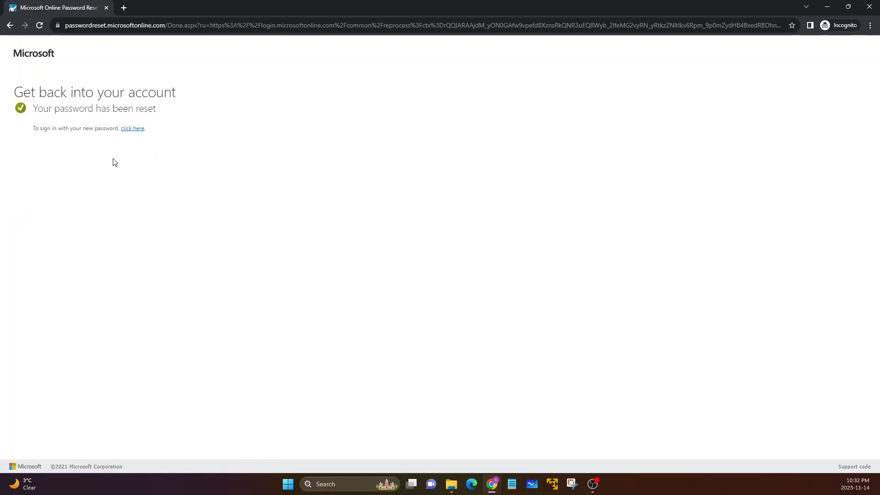
Step: Go to sign-in and paste the mfa user's sign-in address
drag(15, 92, 238, 98)
click(238, 98)
click(135, 129)
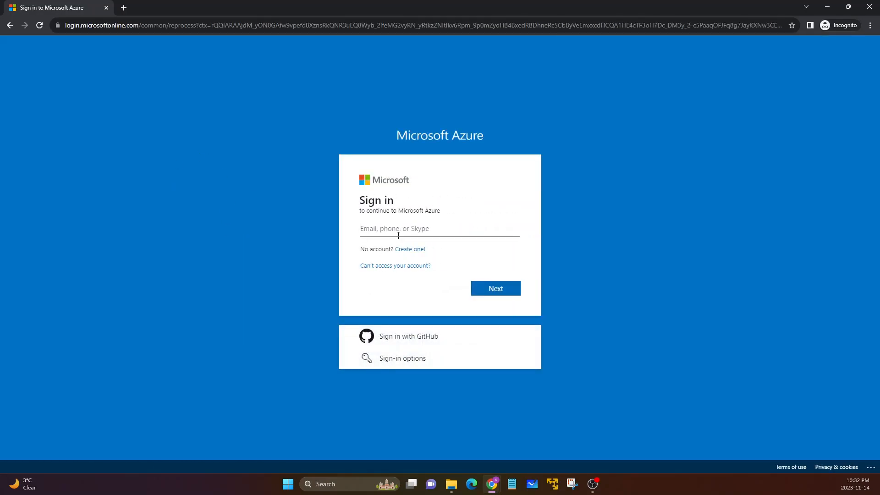
key(ctrl+v)
click(499, 289)
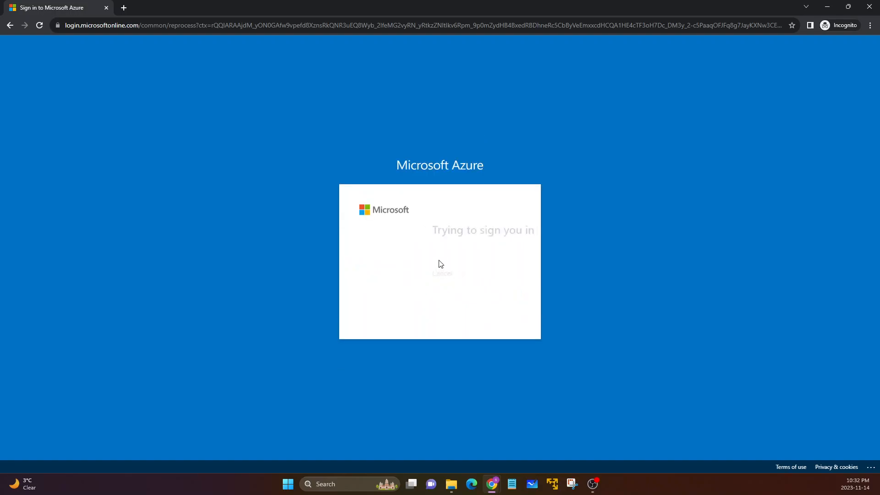
Step: Enter the new password, stay signed in, and close the Incognito window
text(•••••)
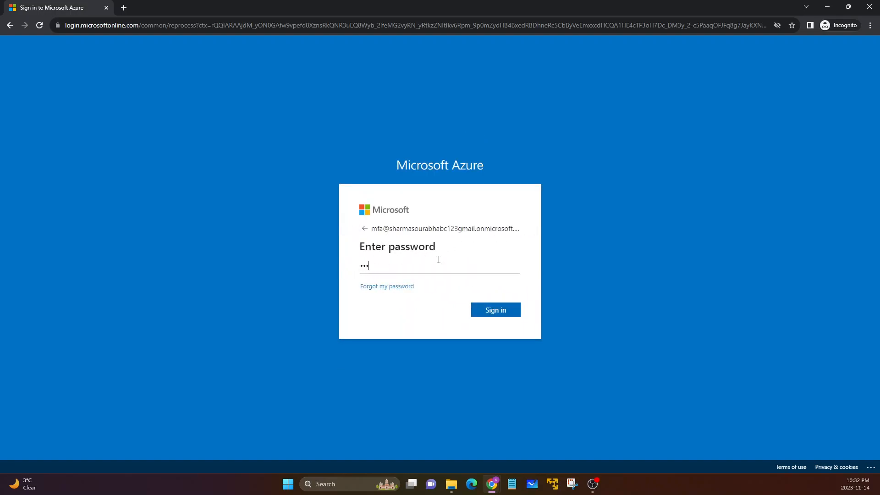
text(•••)
key(Return)
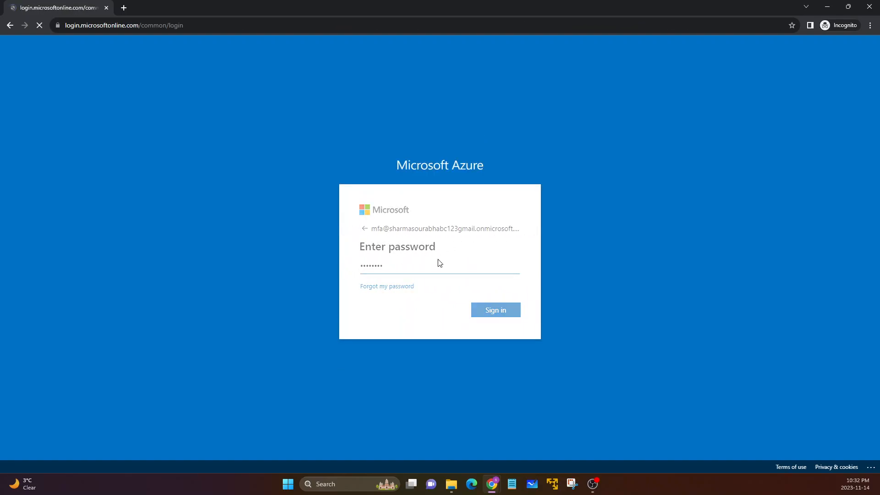
click(474, 314)
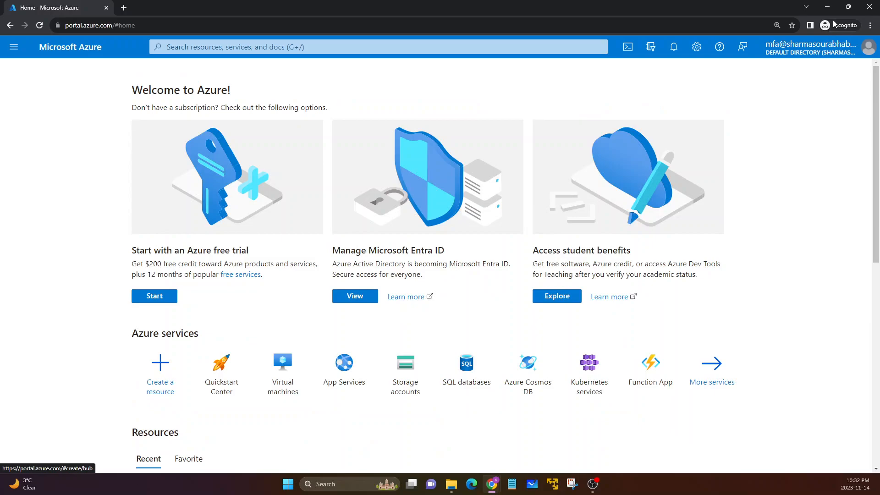
click(872, 8)
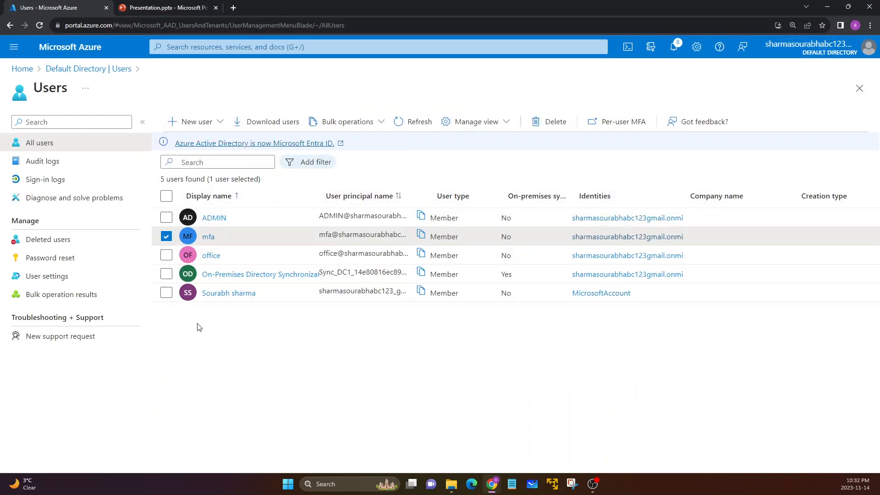